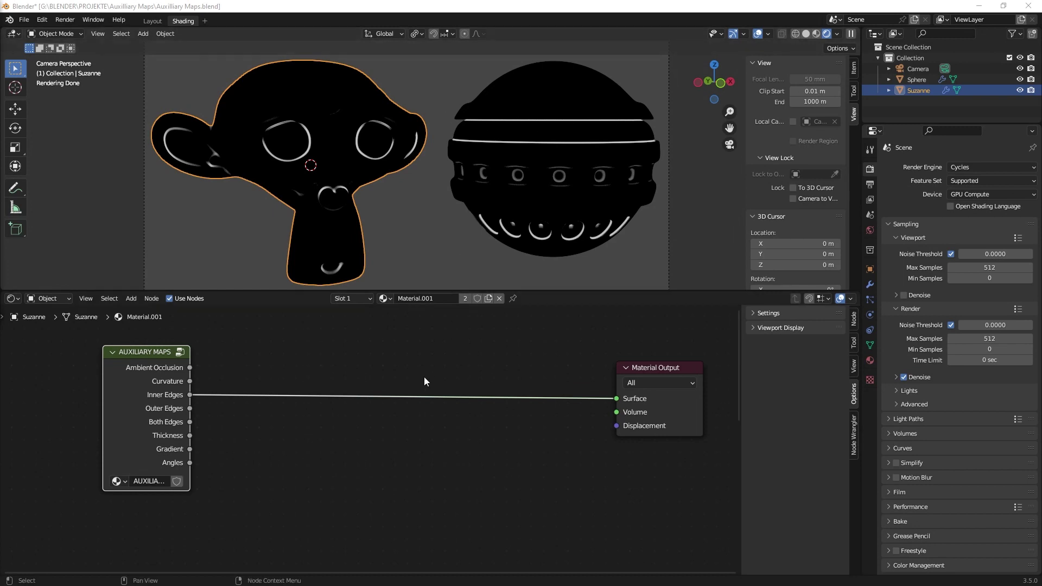
Add a Geometry node to the material's node tree and place it beside the AUXILIARY MAPS group
left_click(350, 462)
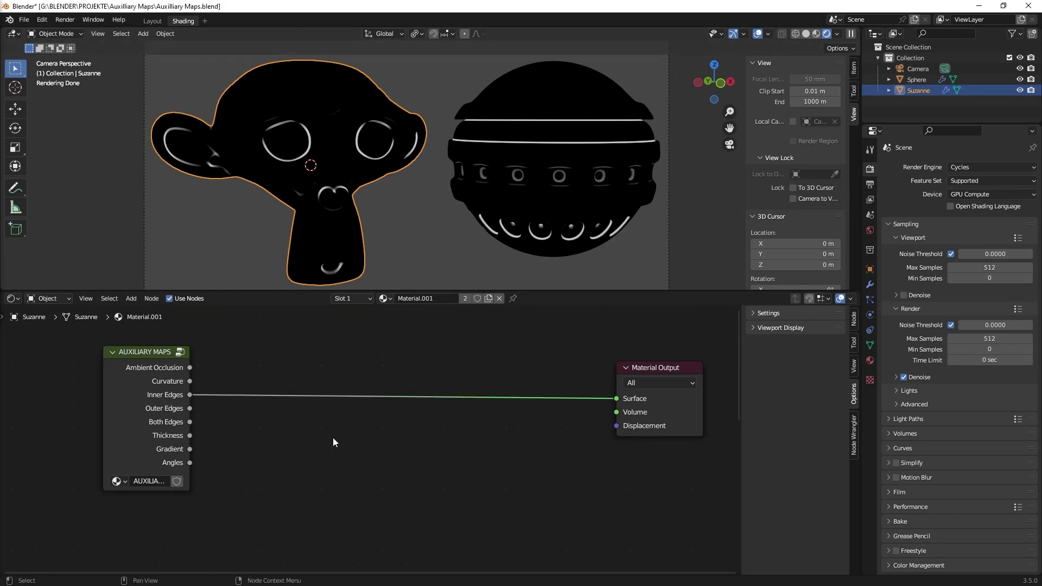
key("shift+a")
left_click(336, 439)
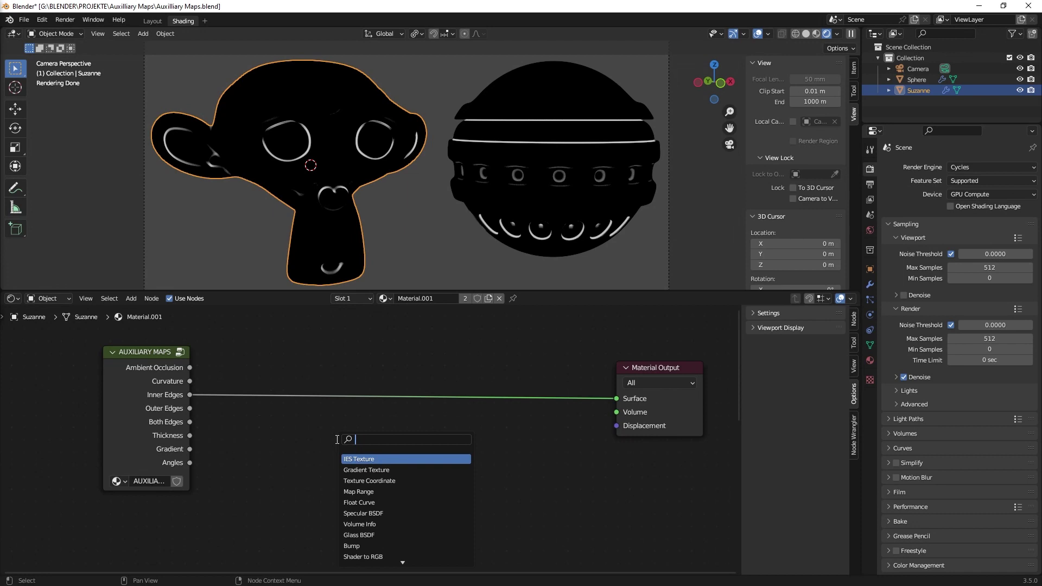
type("geo")
key("Return")
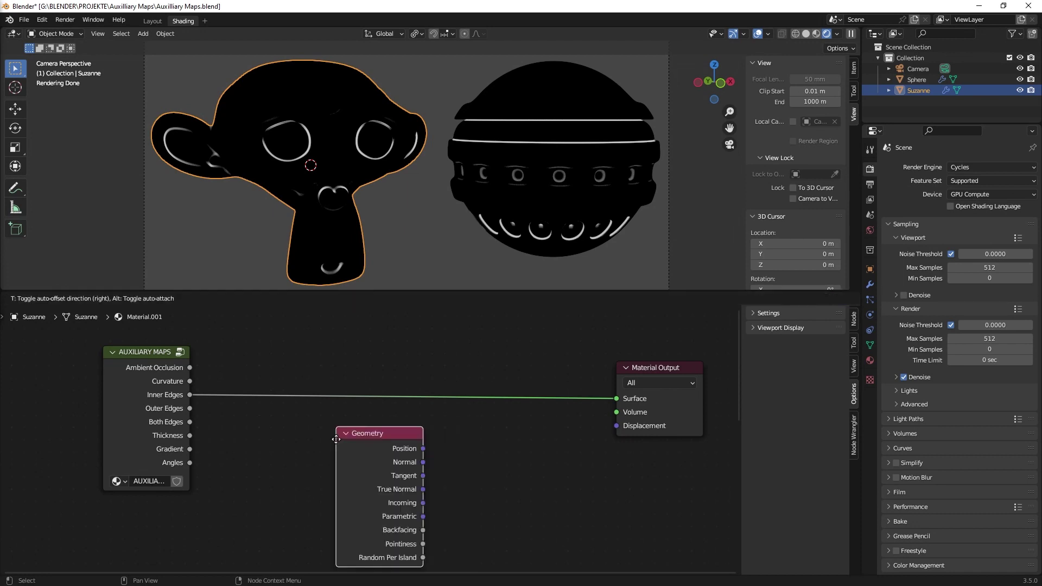
left_click(241, 423)
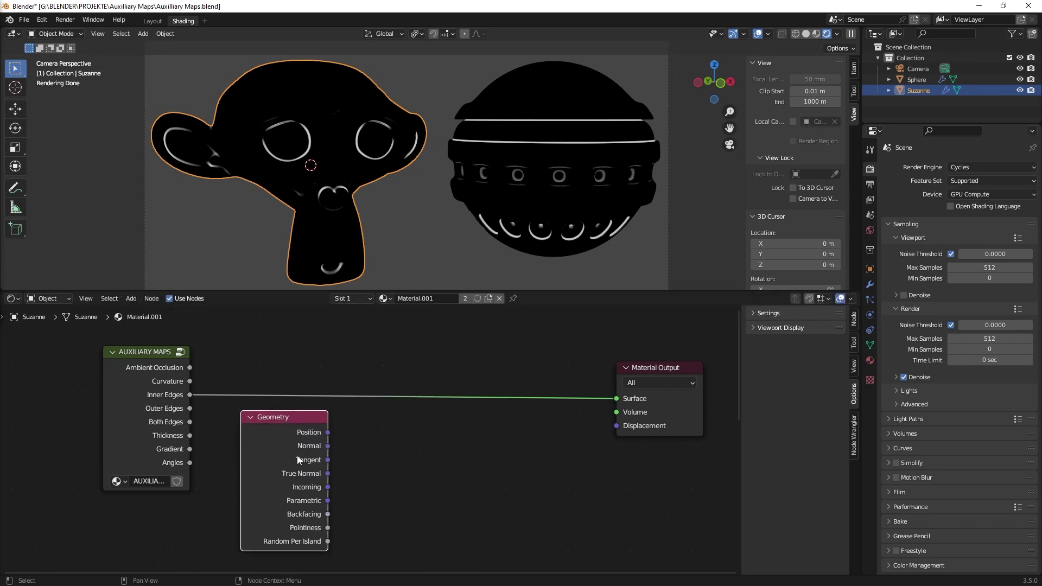
Add a Bevel node and place it directly below the Geometry node
scroll(354, 463, "down", 2)
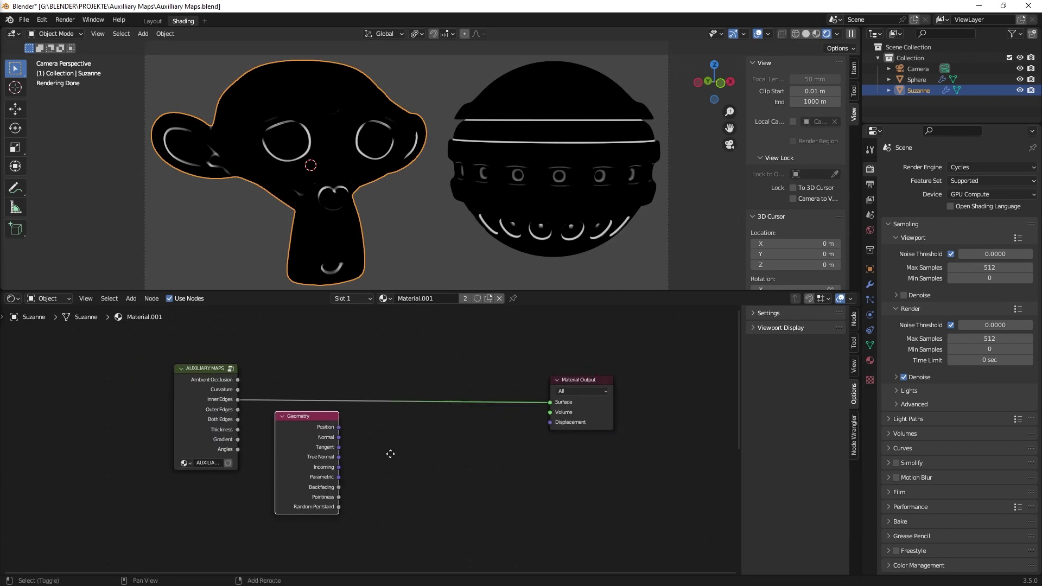
middle_click_drag(385, 428, 372, 381)
key("shift+a")
left_click(385, 411)
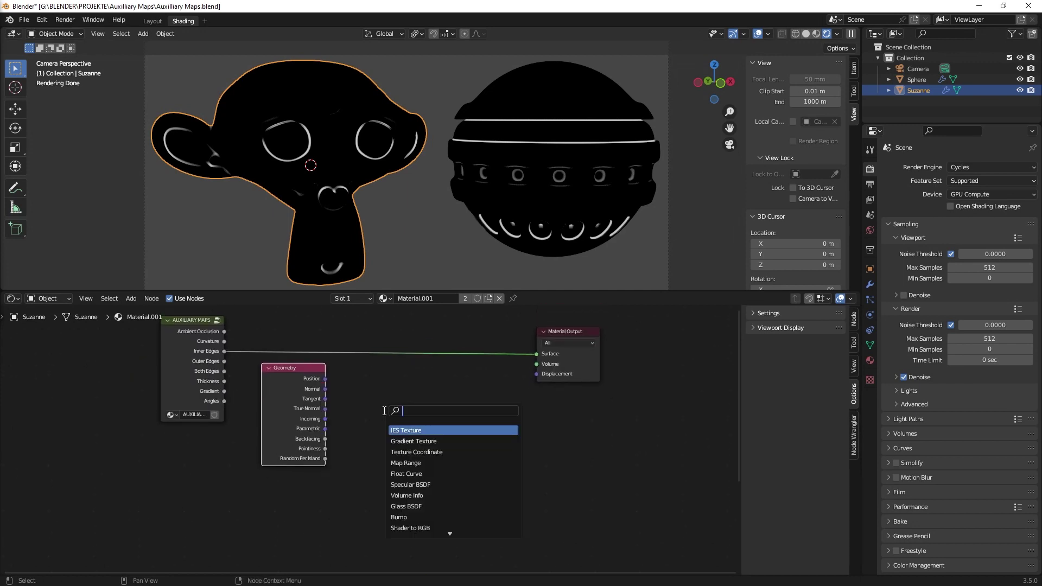
type("bevel")
key("Return")
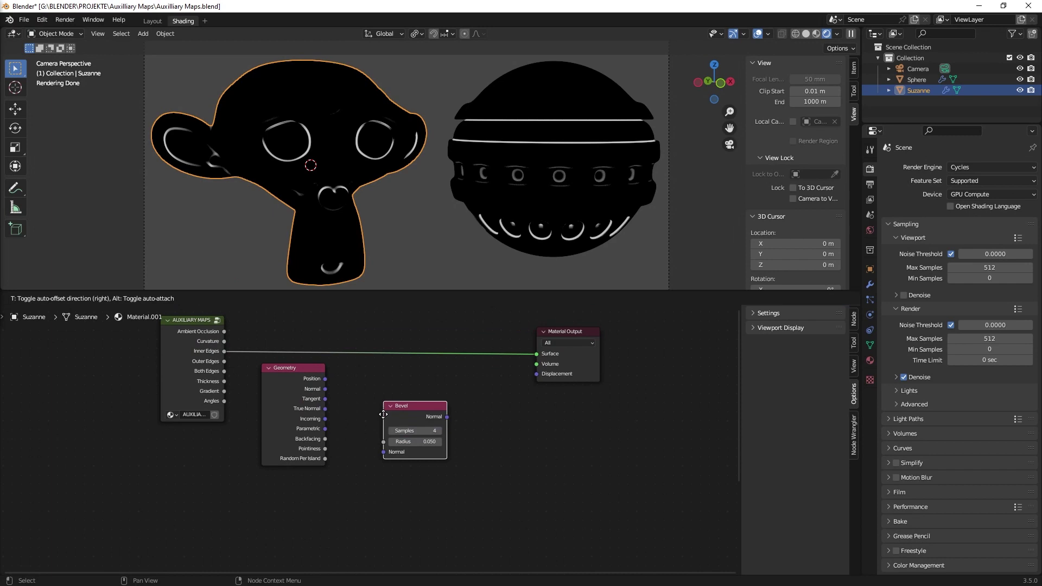
left_click(264, 480)
Set the Bevel node's samples to 6 and its radius to 0.04
left_click(319, 502)
left_click(319, 502)
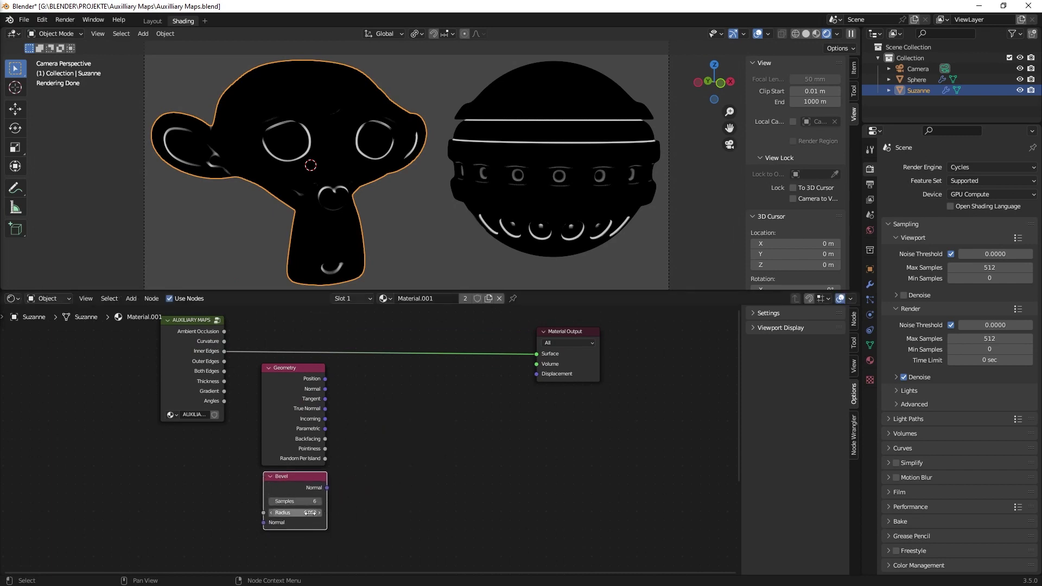
left_click(319, 513)
type("0.04")
key("Return")
Add a Vector Math node beside the Geometry node and set its operation to Dot Product
left_click(310, 373)
key("shift+a")
left_click(409, 428)
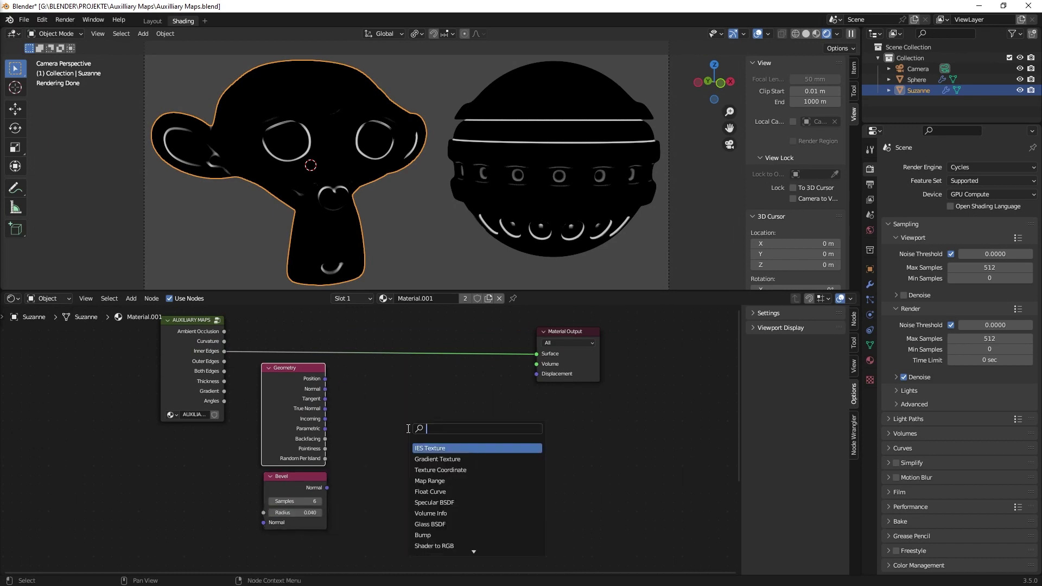
type("vector")
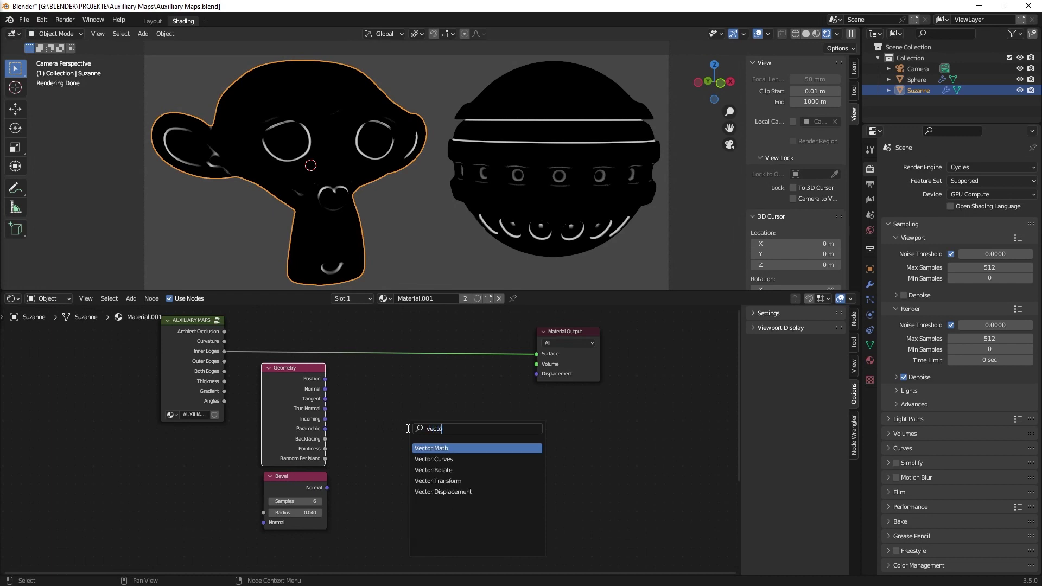
key("Return")
left_click(372, 398)
left_click(416, 421)
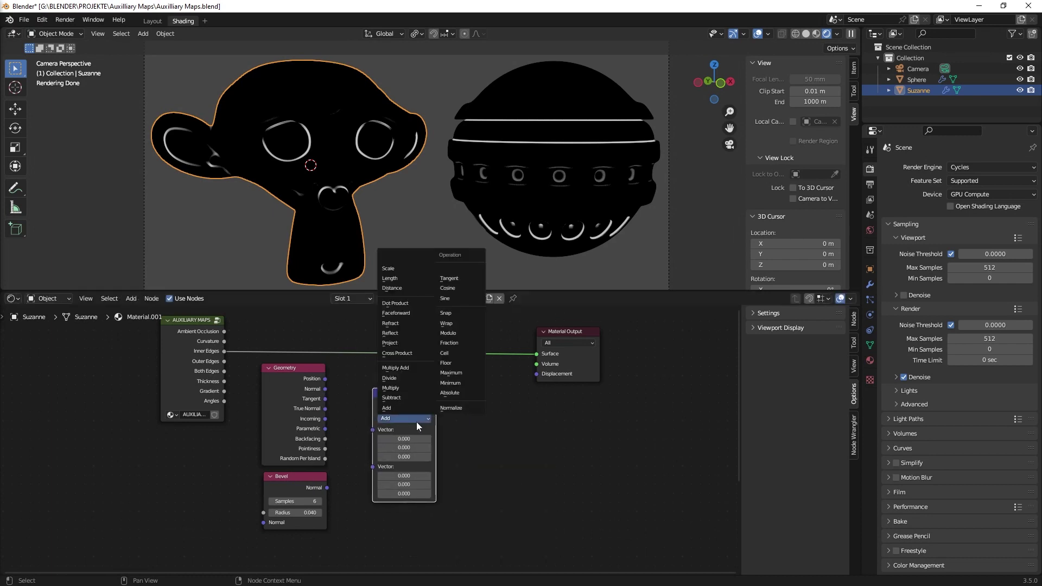
left_click(398, 303)
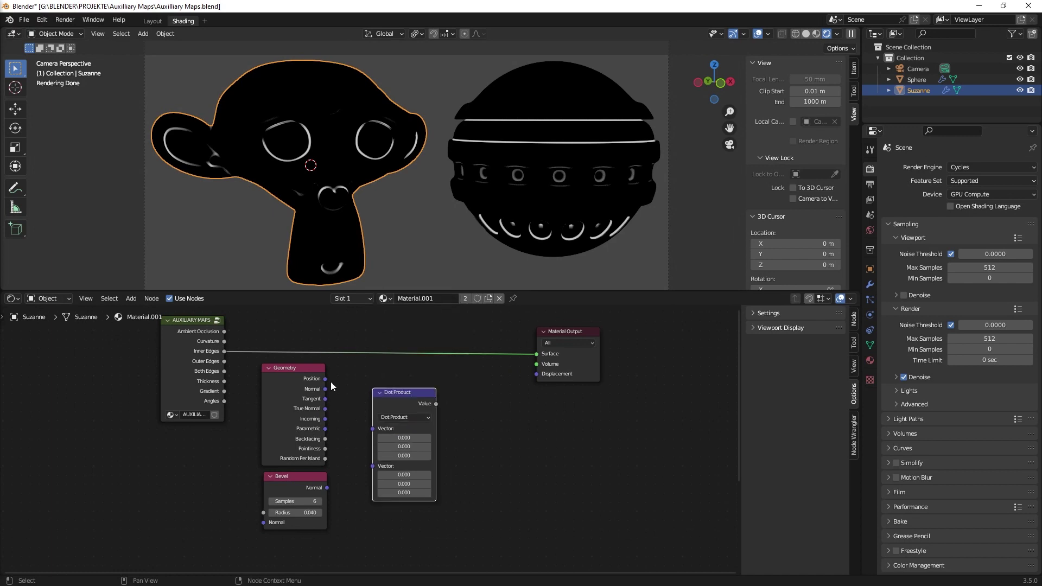
Feed the Geometry and Bevel normals into the Dot Product node's two vectors and link its value to the material's Surface
left_click_drag(325, 388, 374, 429)
left_click_drag(328, 487, 373, 439)
left_click_drag(411, 391, 379, 369)
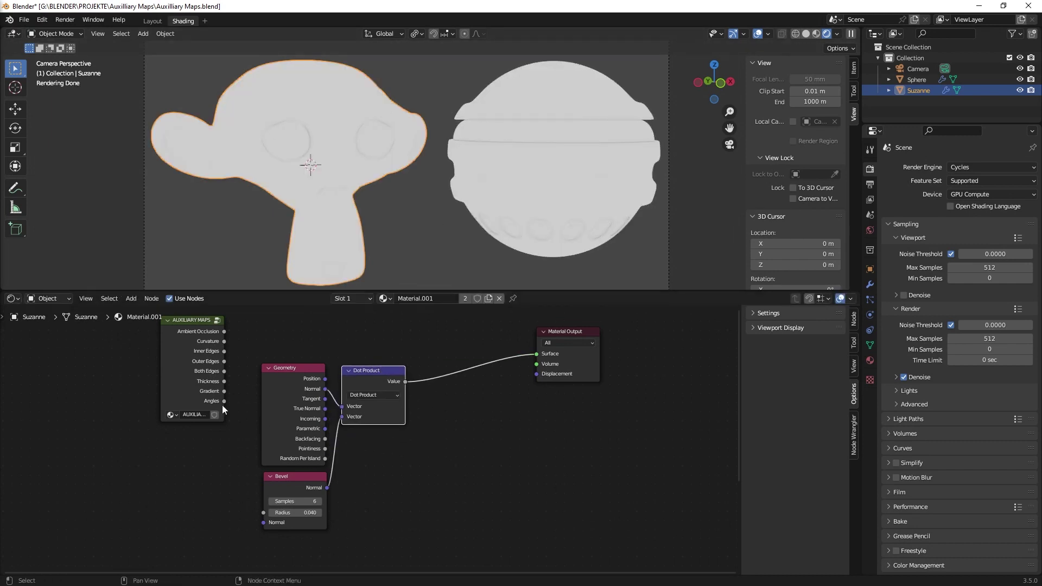
left_click_drag(383, 367, 384, 366)
Insert a Map Range node on the link between the Dot Product and Material Output nodes
key("shift+a")
type("ran")
key("Return")
left_click(425, 379)
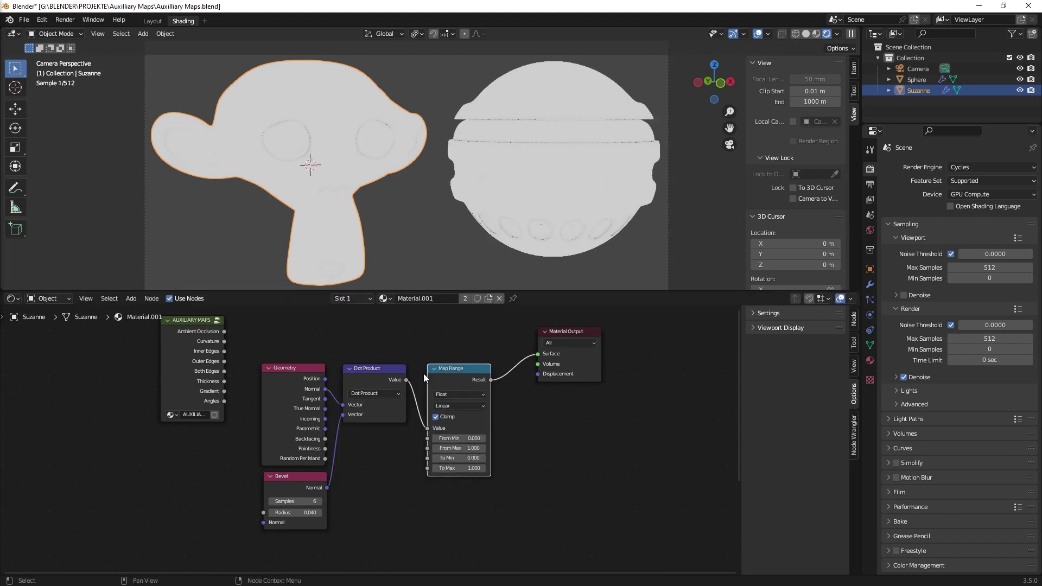
Invert the Map Range output by setting To Min to 1 and To Max to 0
left_click(489, 458)
type("1")
key("Tab")
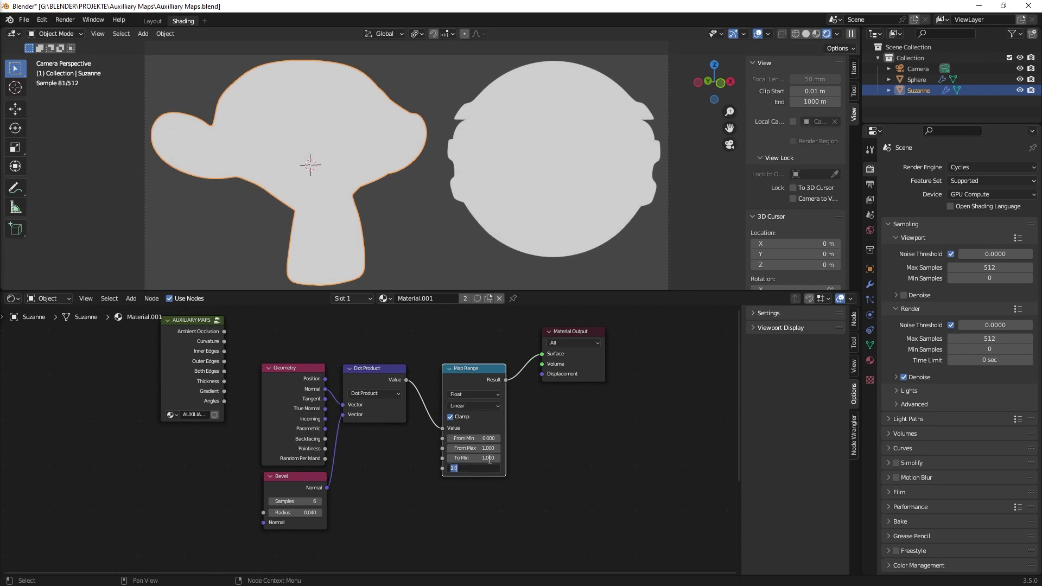
type("0")
key("Return")
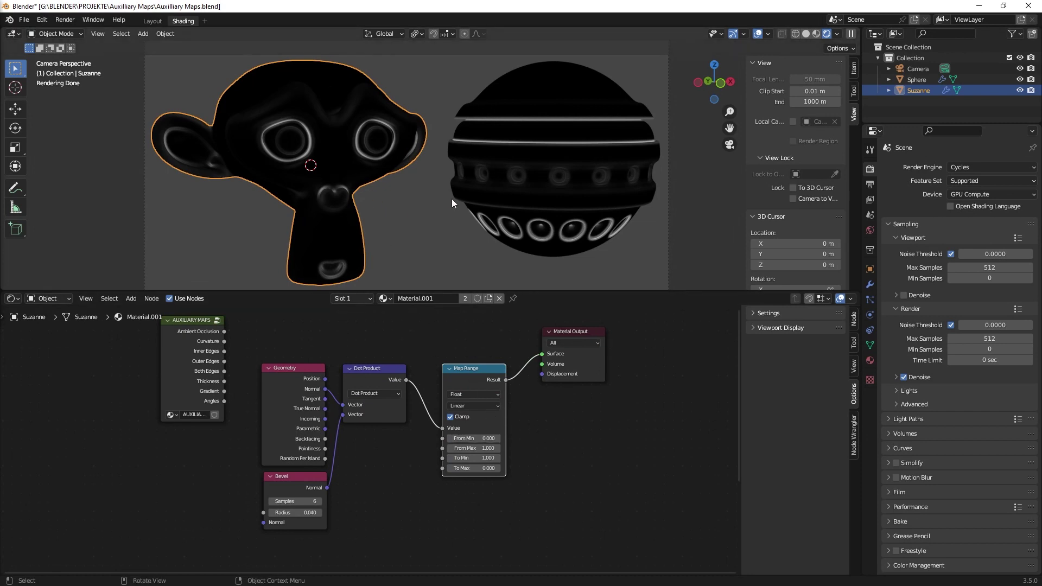
Examine the edge mask on Suzanne and the sphere up close, including the round details on the sphere's lower part
middle_click_drag(597, 217, 400, 184, "shift")
scroll(533, 221, "up", 4)
scroll(399, 140, "up", 5)
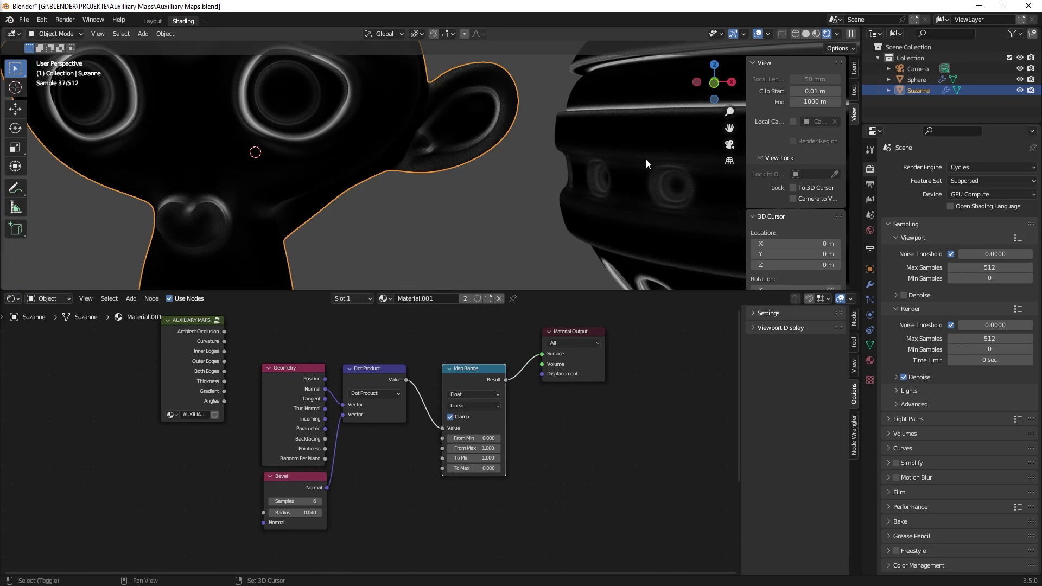
middle_click_drag(612, 129, 293, 262)
scroll(432, 132, "up", 5)
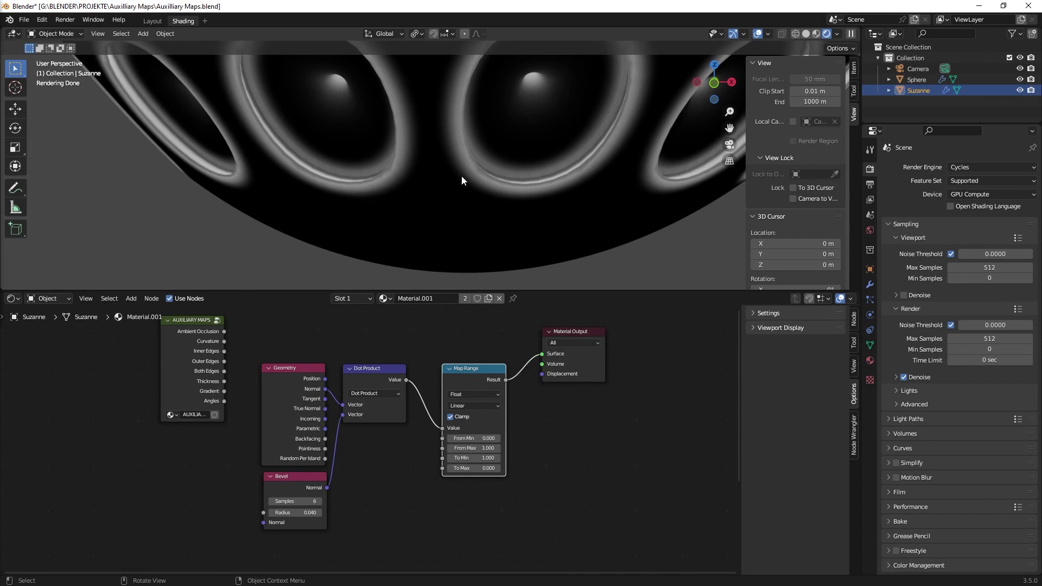
scroll(454, 152, "down", 6)
middle_click_drag(450, 200, 434, 217, "shift")
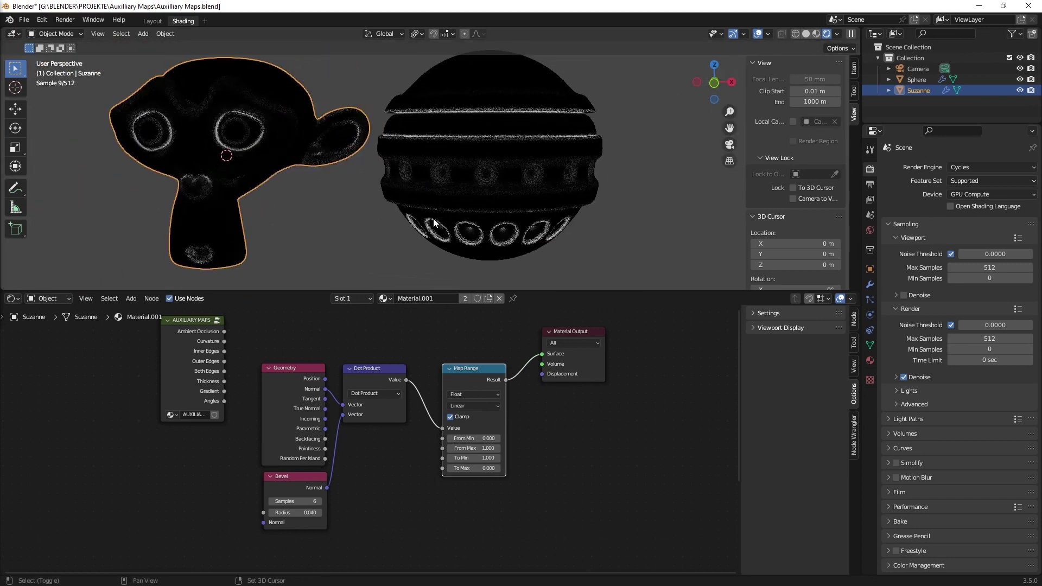
key("KP_0")
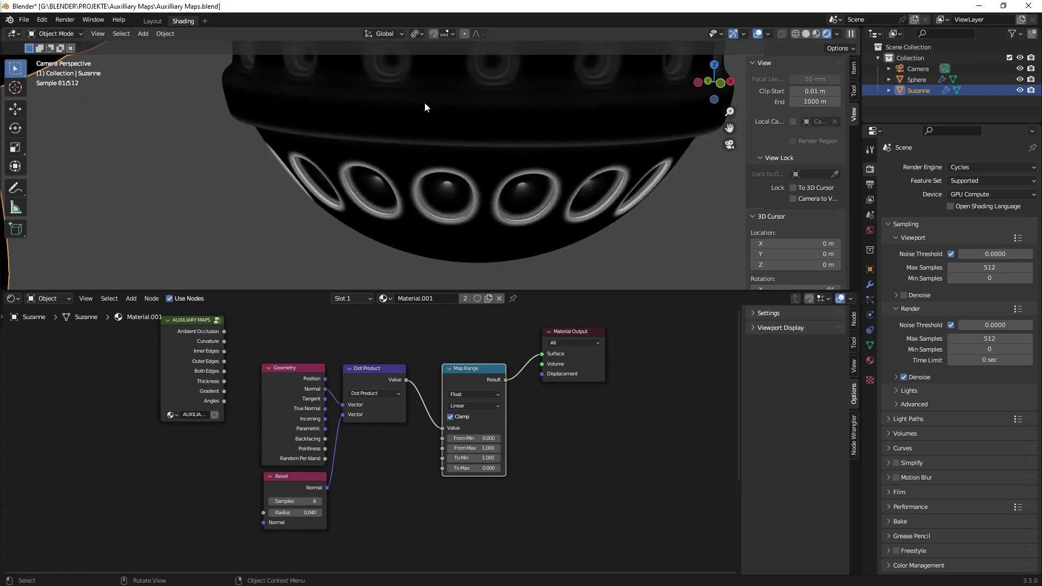
scroll(434, 124, "down", 5)
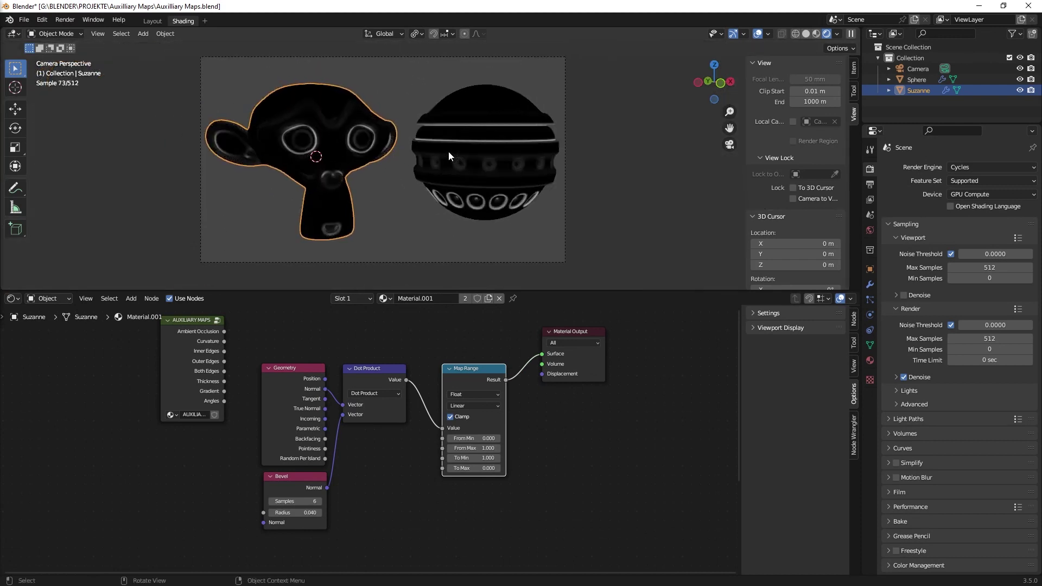
scroll(447, 148, "up", 4)
scroll(503, 154, "down", 1)
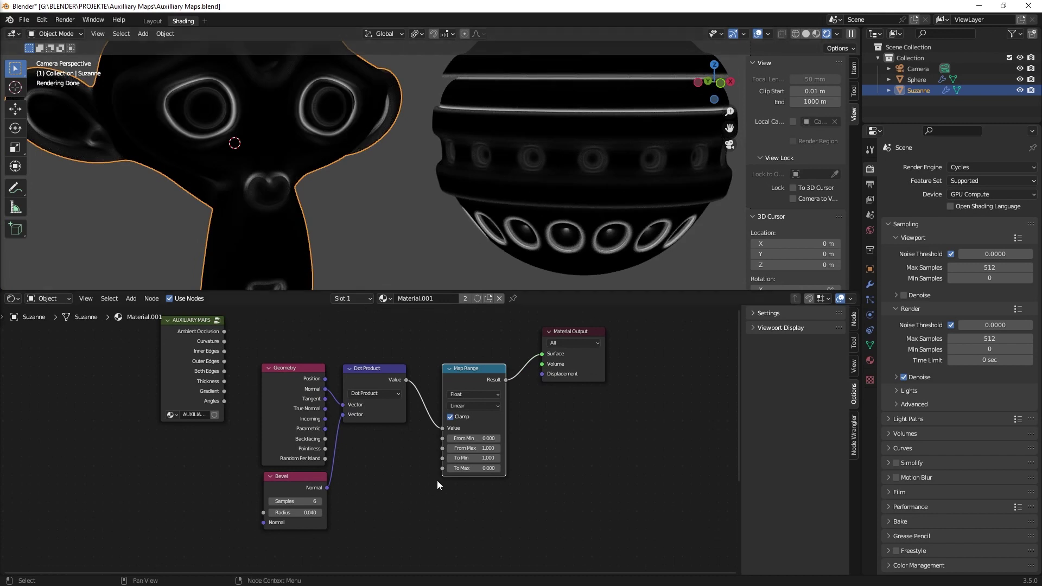
Delete the Geometry, Bevel, Dot Product and Map Range nodes together
scroll(392, 498, "down", 1)
middle_click_drag(393, 490, 377, 457)
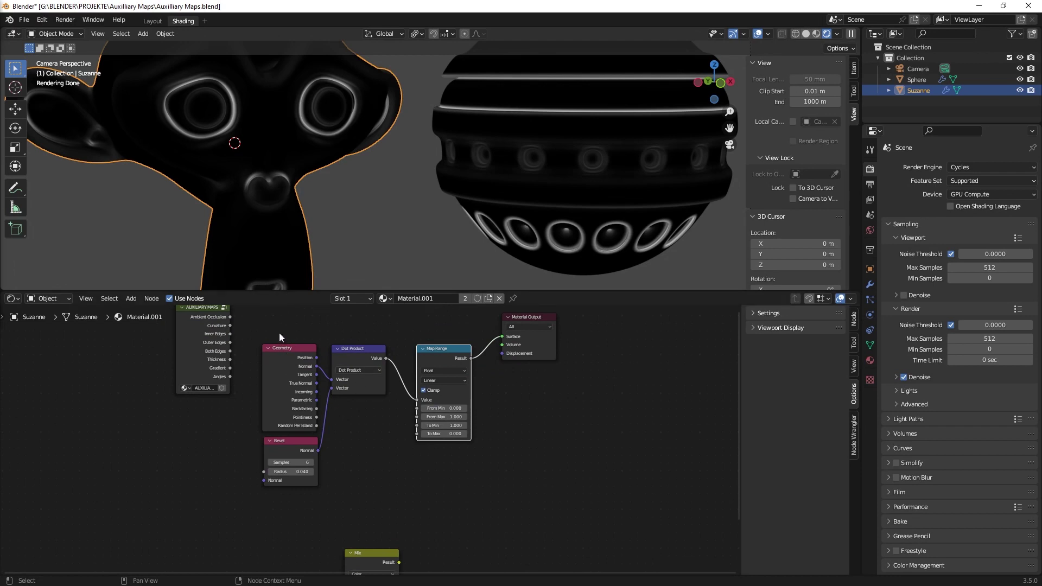
left_click_drag(279, 333, 439, 503)
key("x")
Add an Ambient Occlusion node and place it between the AUXILIARY MAPS group and the Material Output
middle_click_drag(385, 378, 412, 441, "shift")
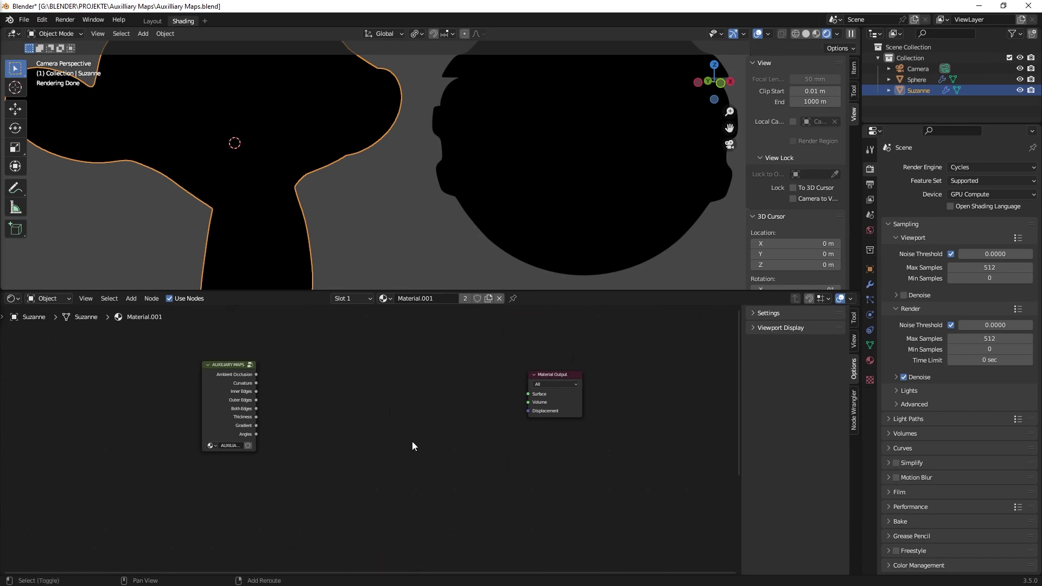
key("shift+a")
left_click(413, 442)
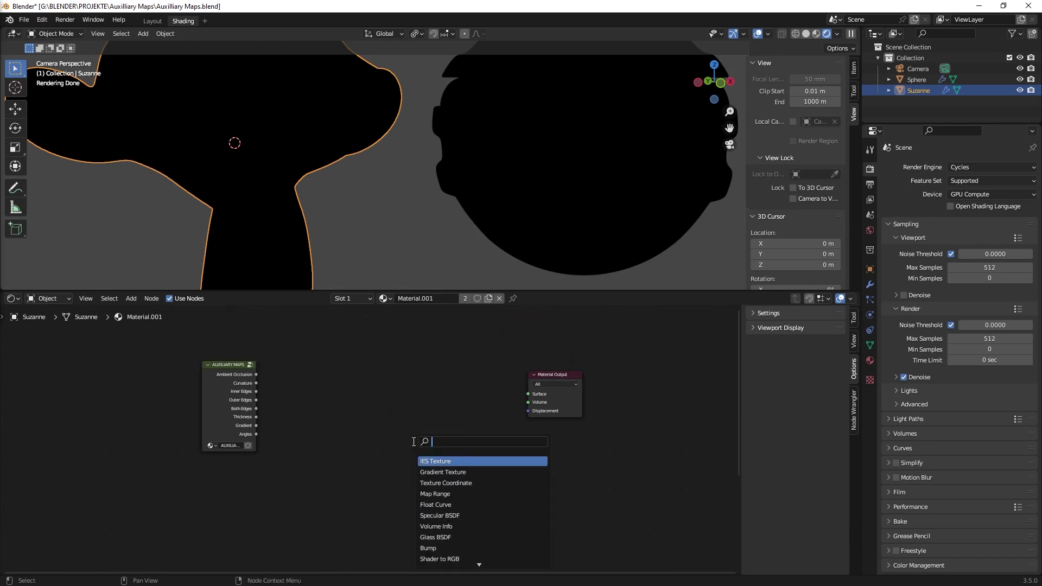
type("ambient")
key("Return")
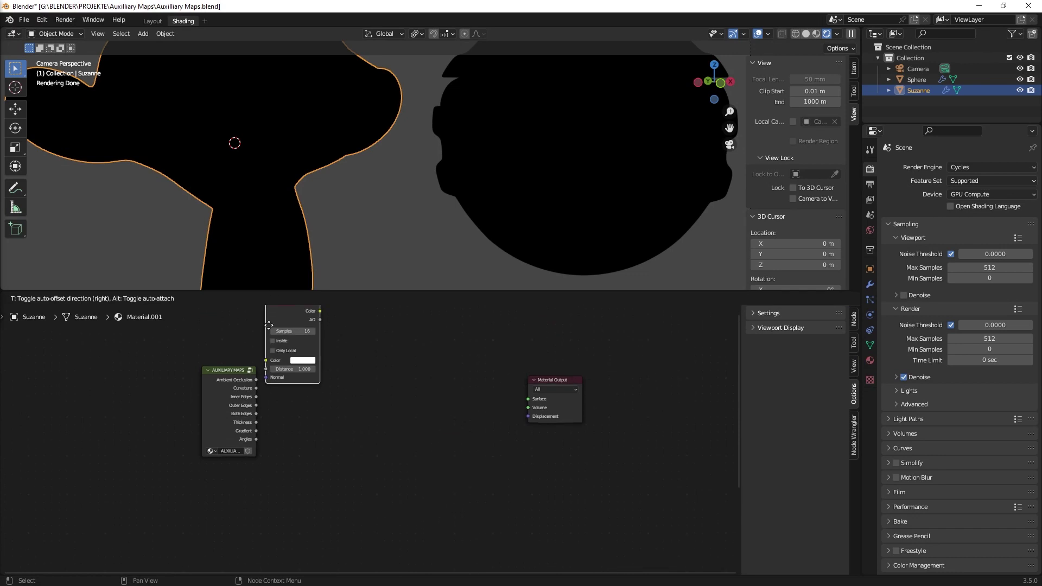
left_click(305, 396)
scroll(354, 437, "up", 2)
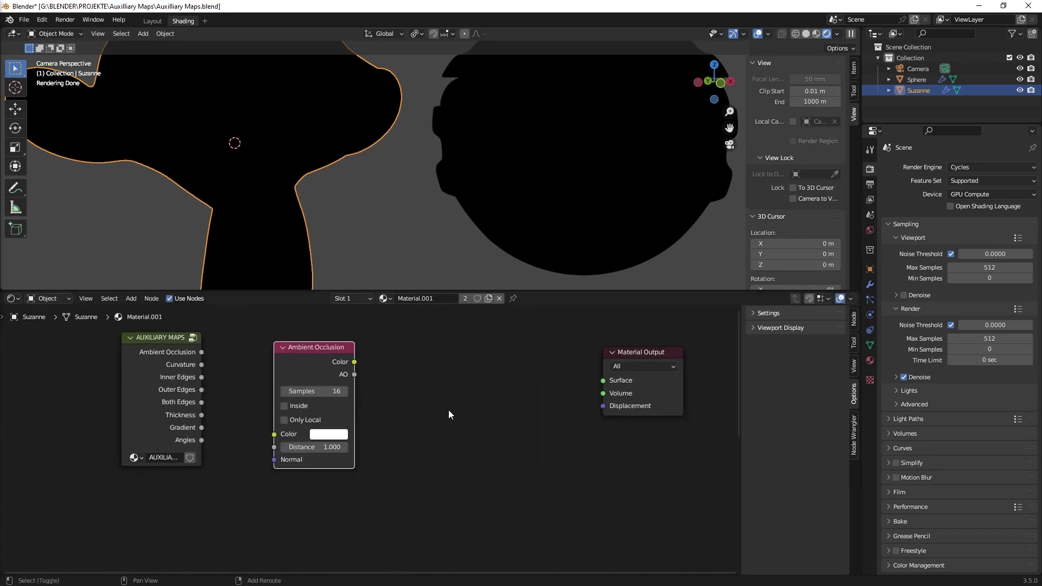
middle_click_drag(442, 414, 460, 424)
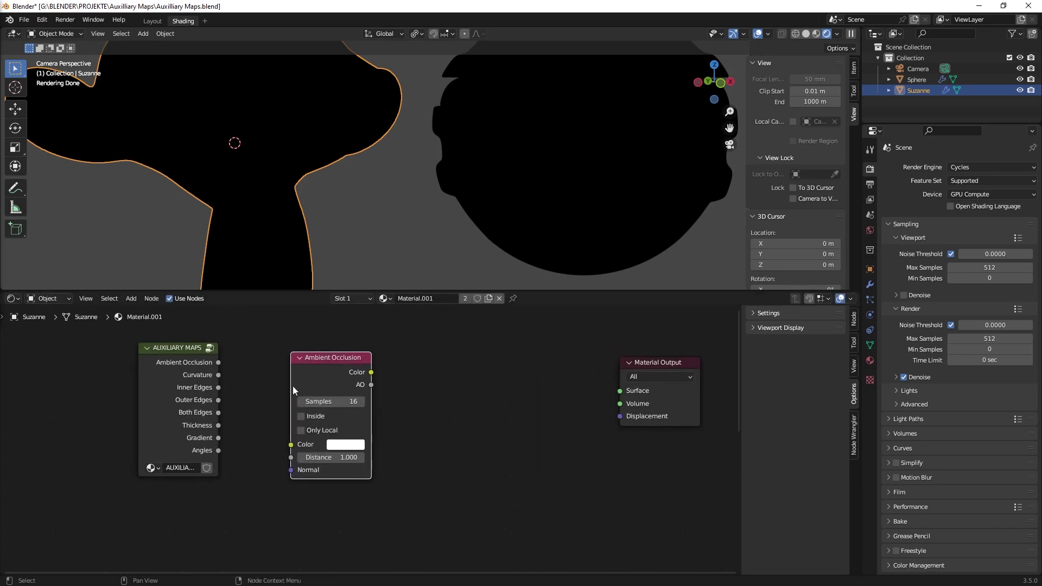
Add a Map Range node driven by the Ambient Occlusion node's AO output and link its result to the material's Surface
left_click_drag(371, 384, 418, 360)
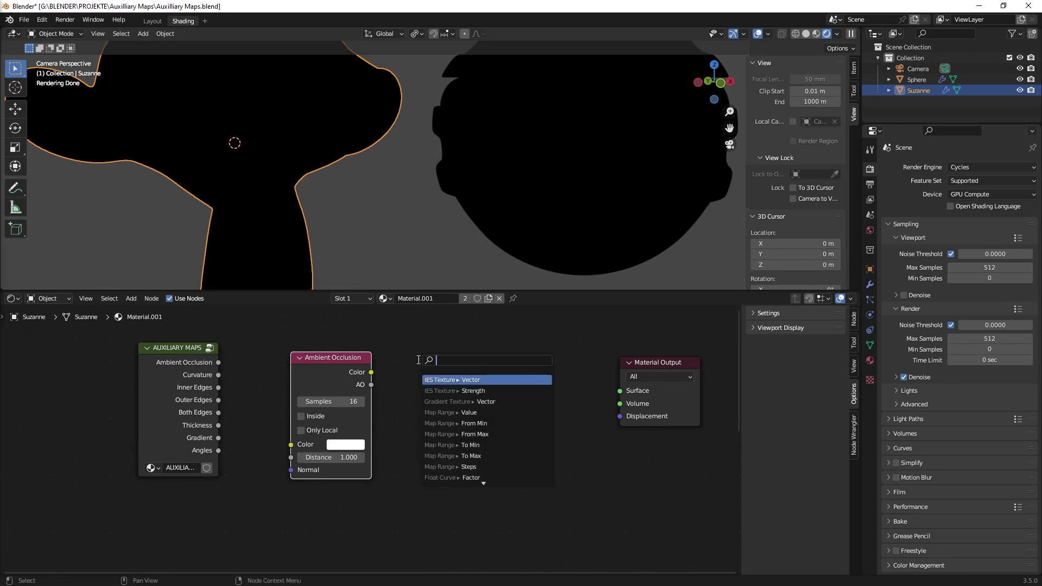
type("map")
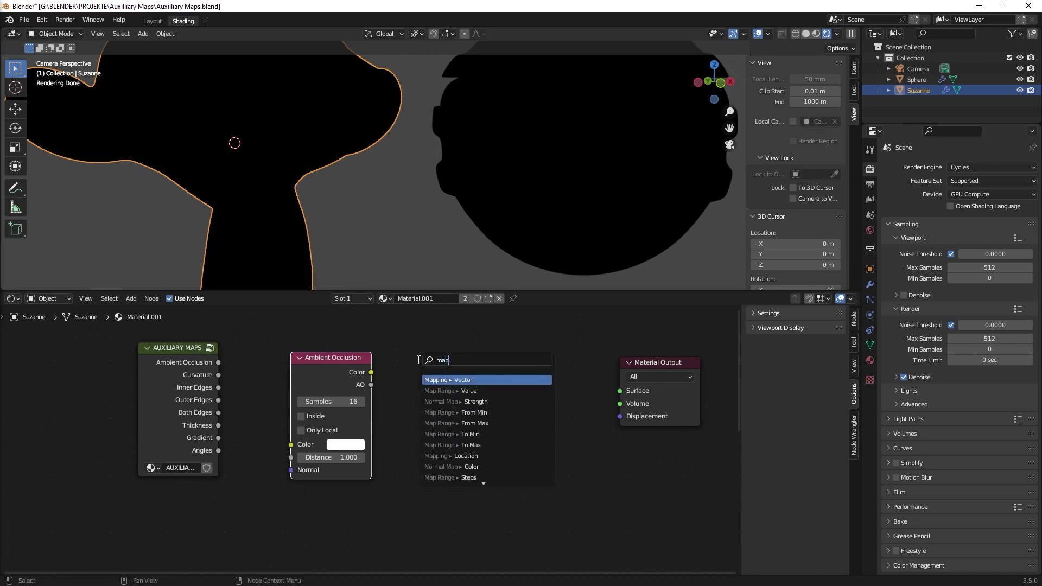
type(" range")
key("Return")
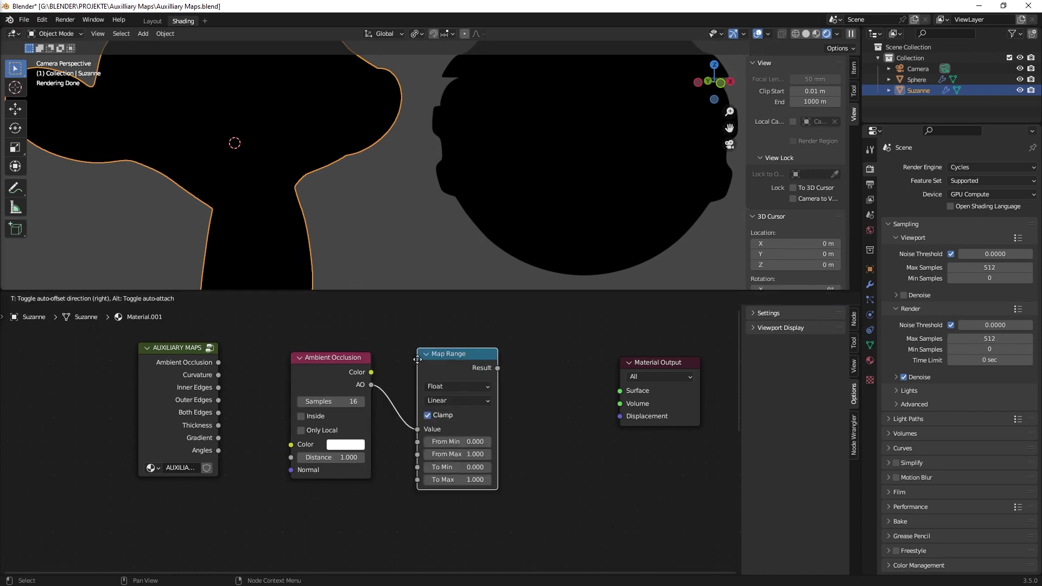
left_click(396, 363)
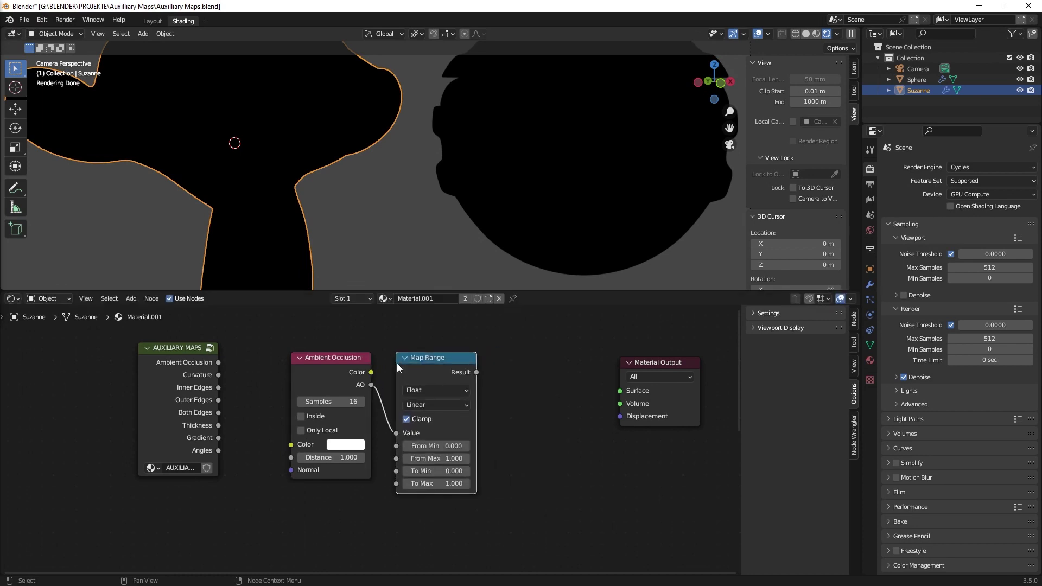
left_click(467, 357, "ctrl+shift")
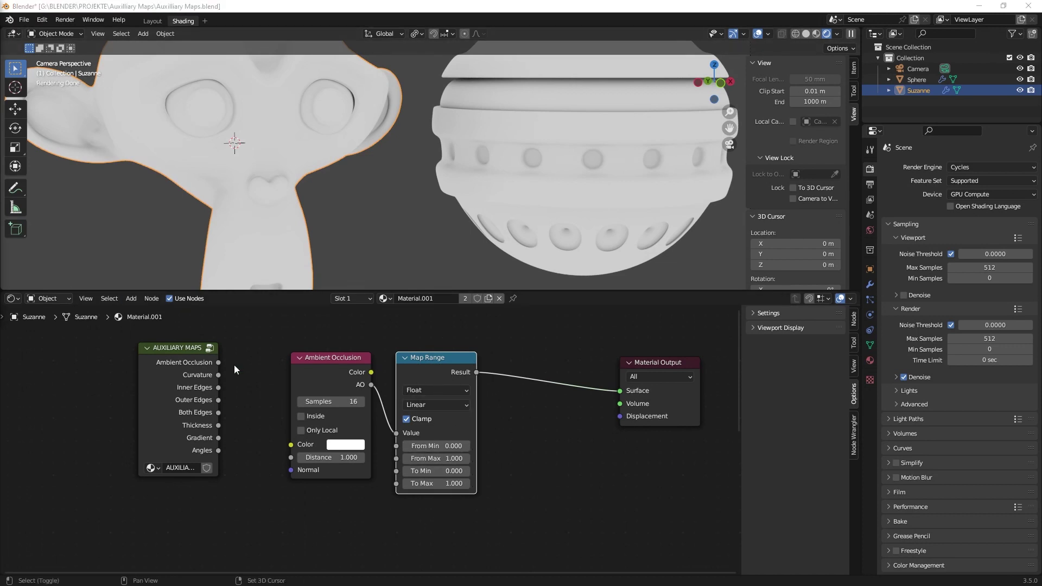
Invert the ambient occlusion mask by setting the Map Range's To Min to 1 and To Max to 0
left_click(459, 468)
type("1")
key("Tab")
type("0")
key("Return")
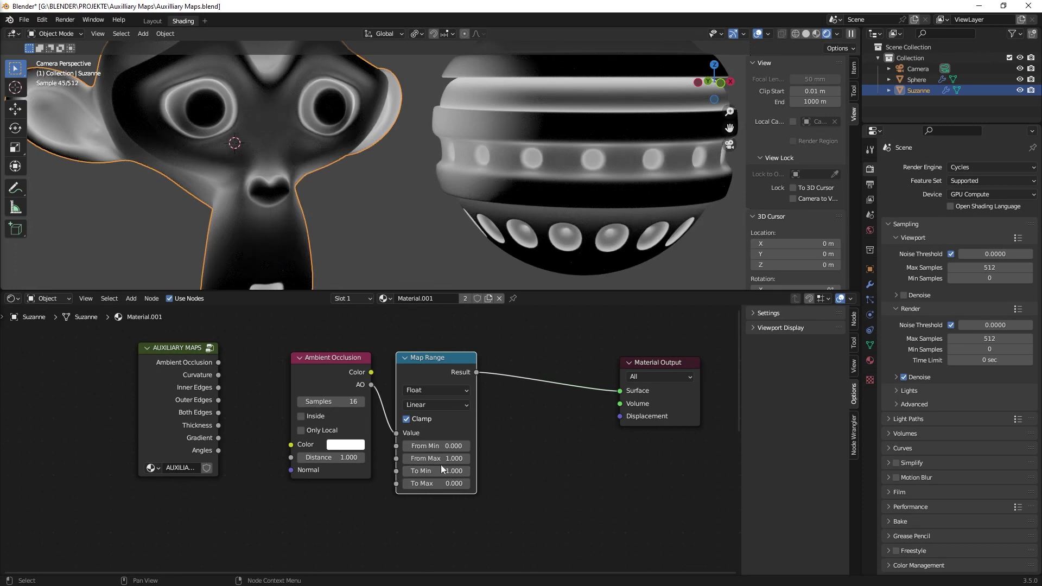
Set the Ambient Occlusion node's Distance to 0.015 and inspect the mask on Suzanne and the sphere
left_click(357, 459)
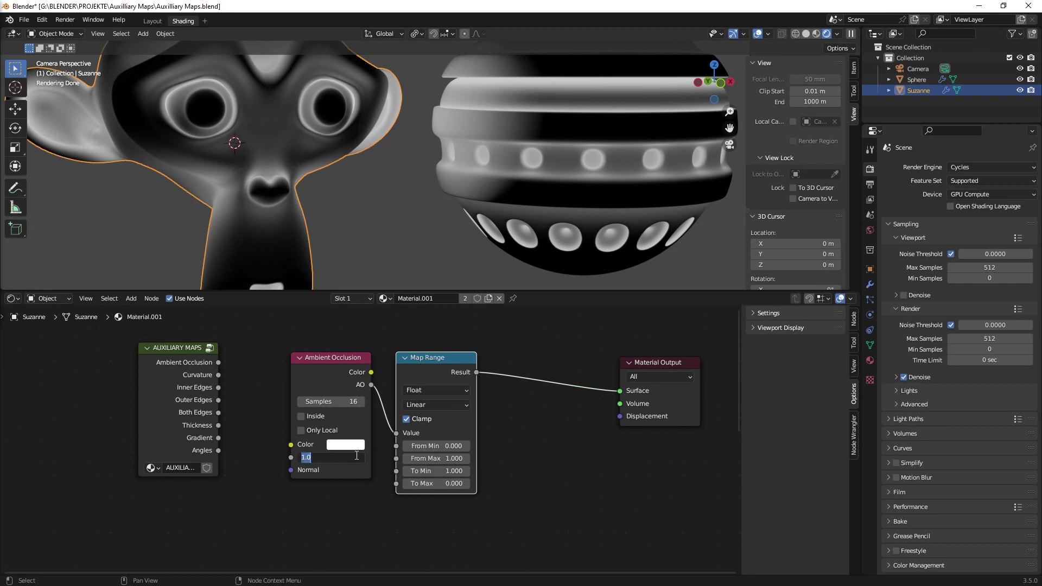
type("0.015")
key("Return")
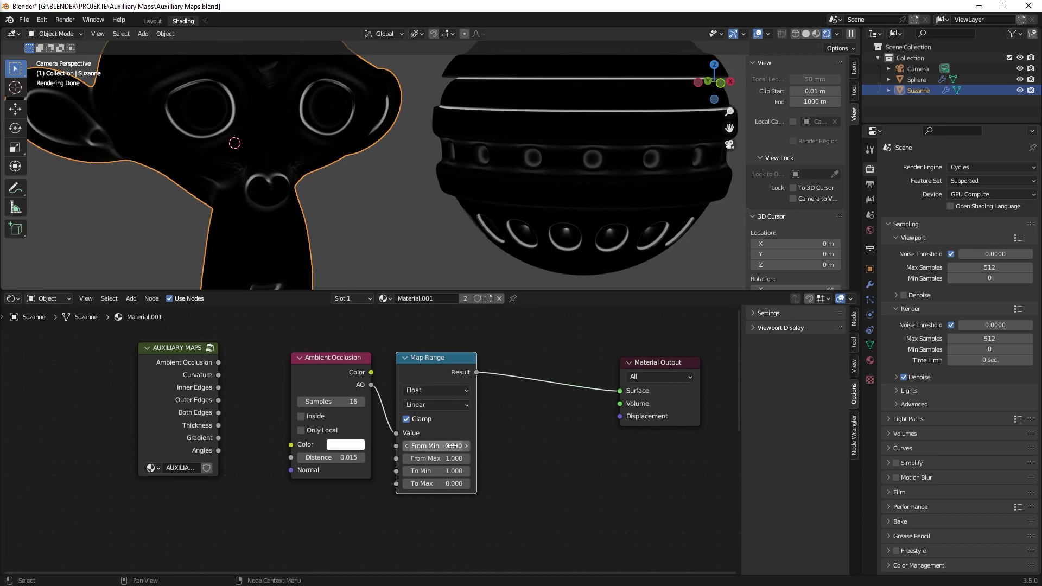
middle_click_drag(453, 217, 275, 185)
scroll(475, 211, "up", 5)
scroll(403, 197, "down", 4)
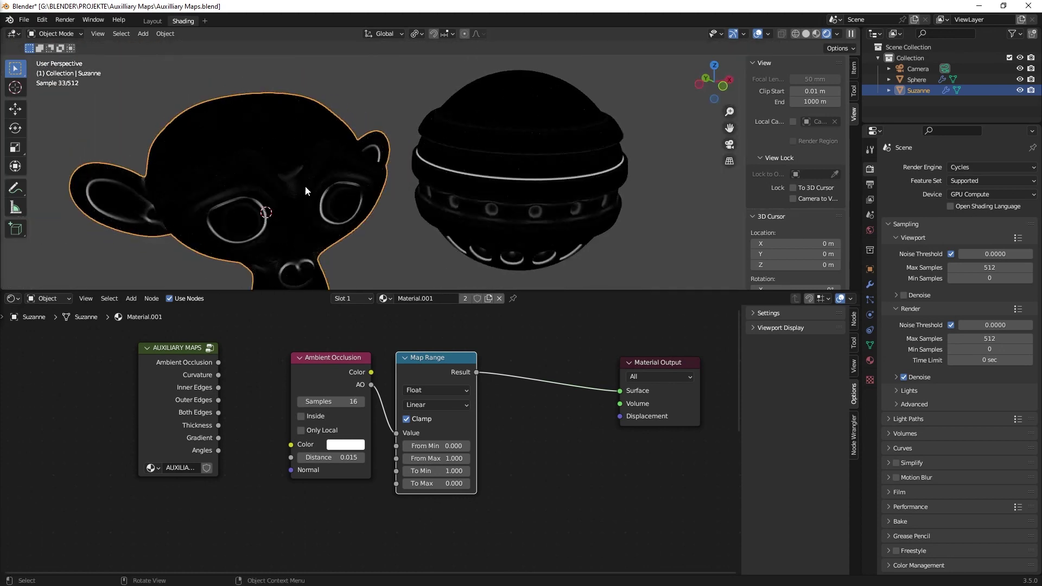
scroll(304, 183, "up", 4)
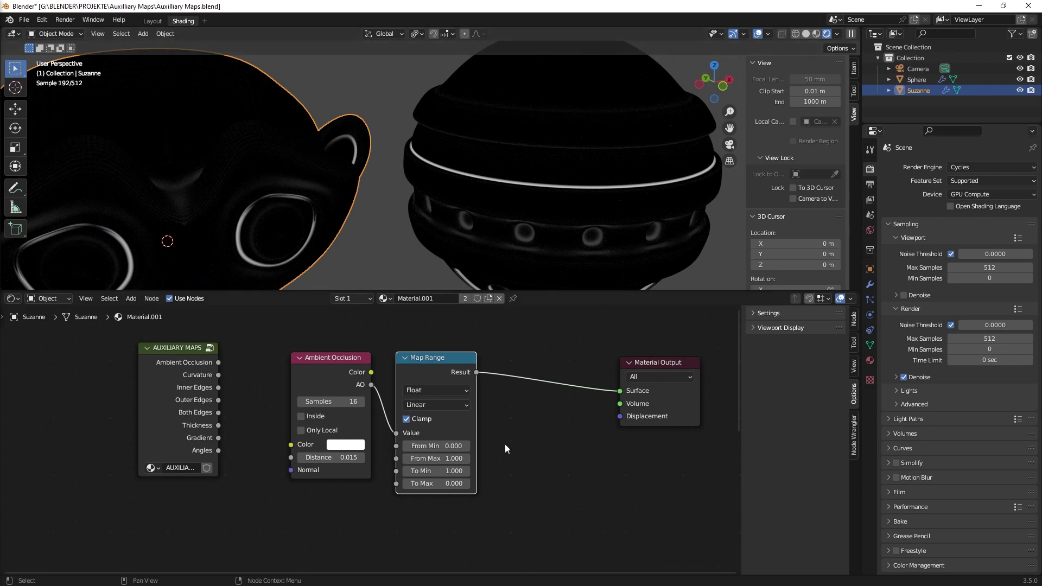
Set the Map Range's From Min to 0.7 and its To Max to -0.03
left_click(461, 446)
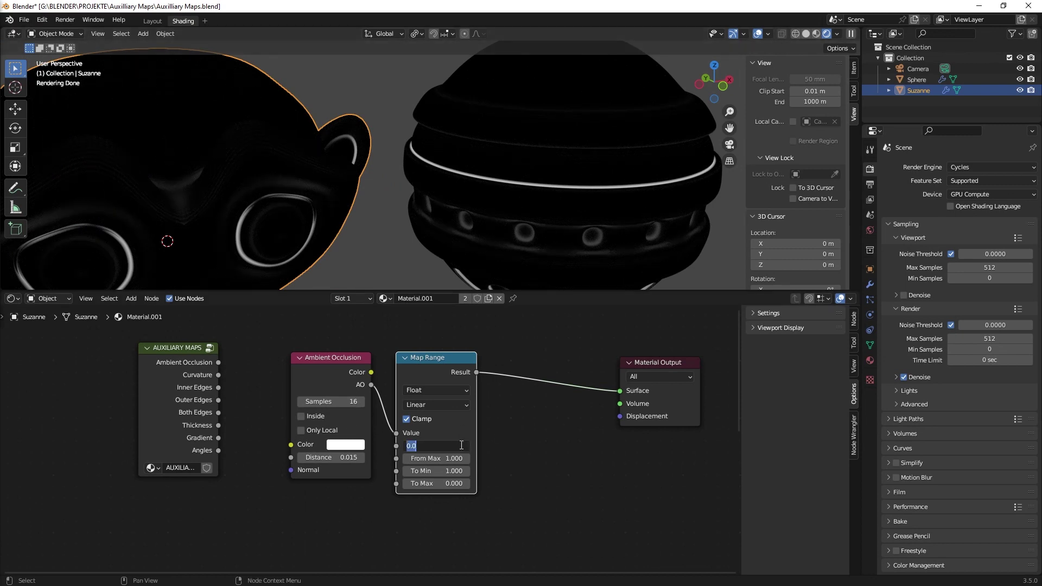
type("0.7")
key("Return")
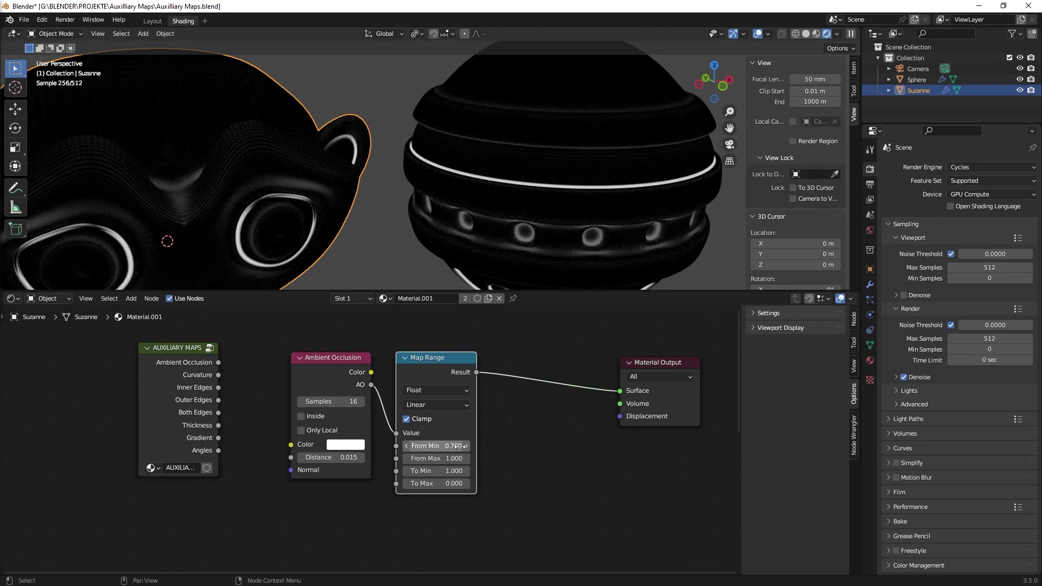
left_click(455, 482)
key("BackSpace")
type("-0.03")
key("Return")
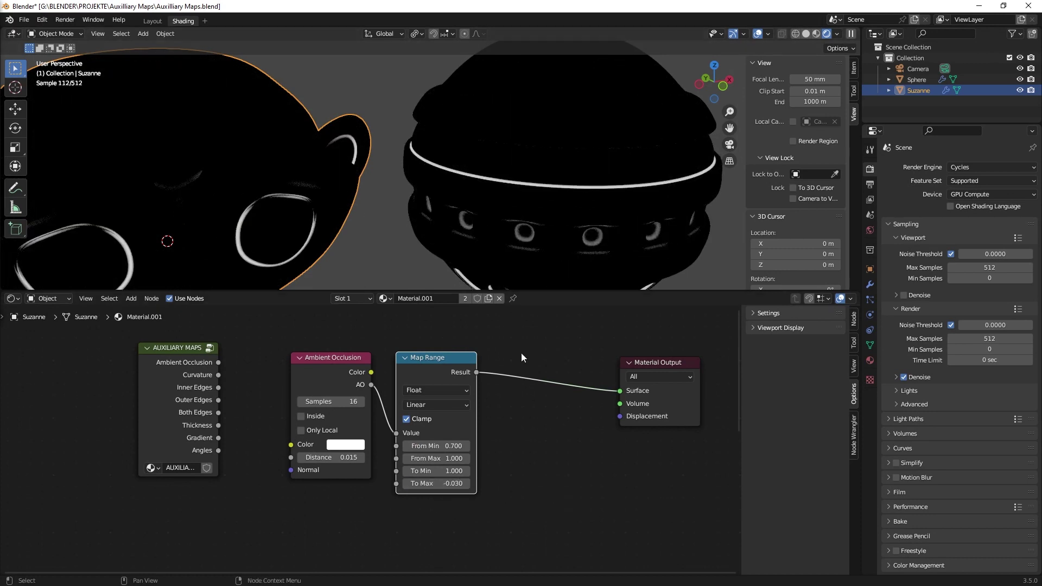
Try To Max values of 1, 0.1 and 0 on the Map Range node to compare the masks
left_click(459, 484)
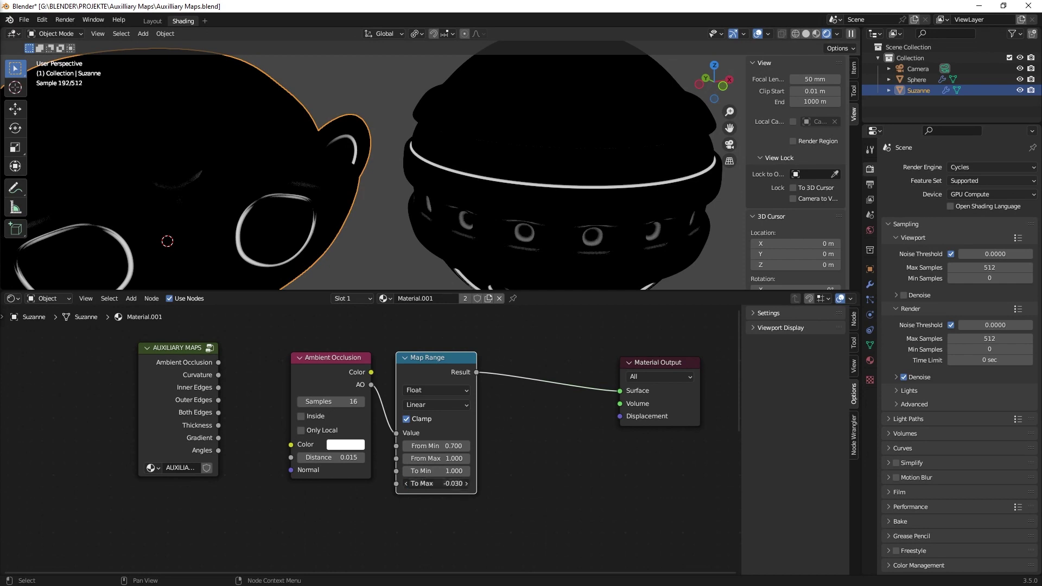
type("1")
key("Return")
left_click(455, 488)
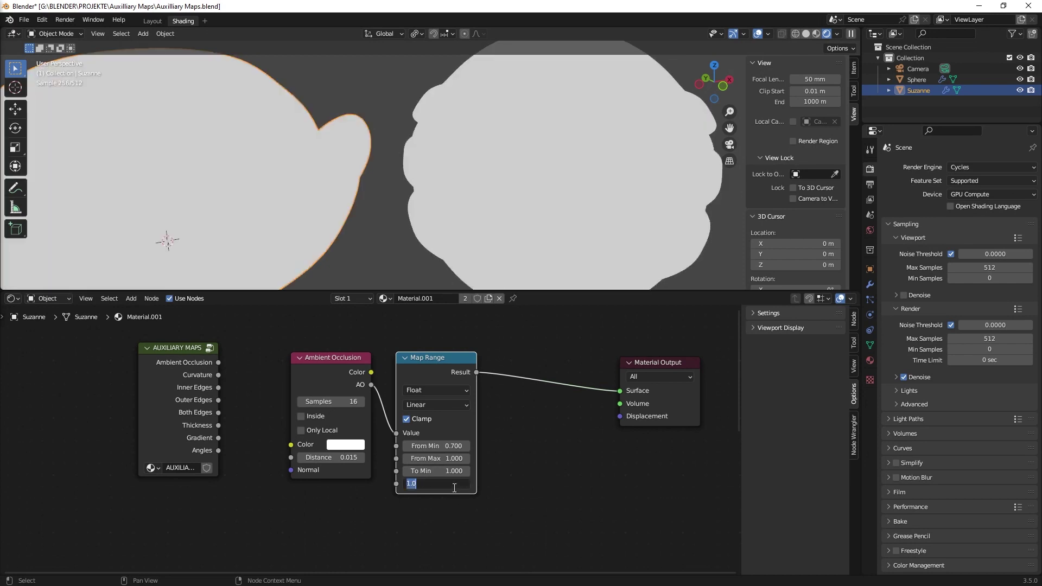
type("0.1")
key("Return")
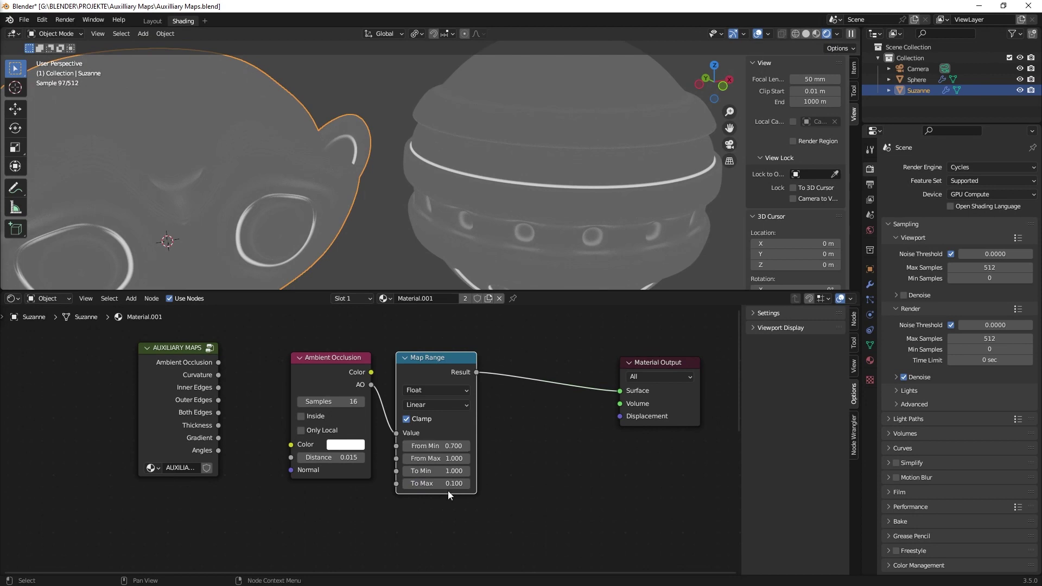
left_click(451, 484)
type("0")
key("Return")
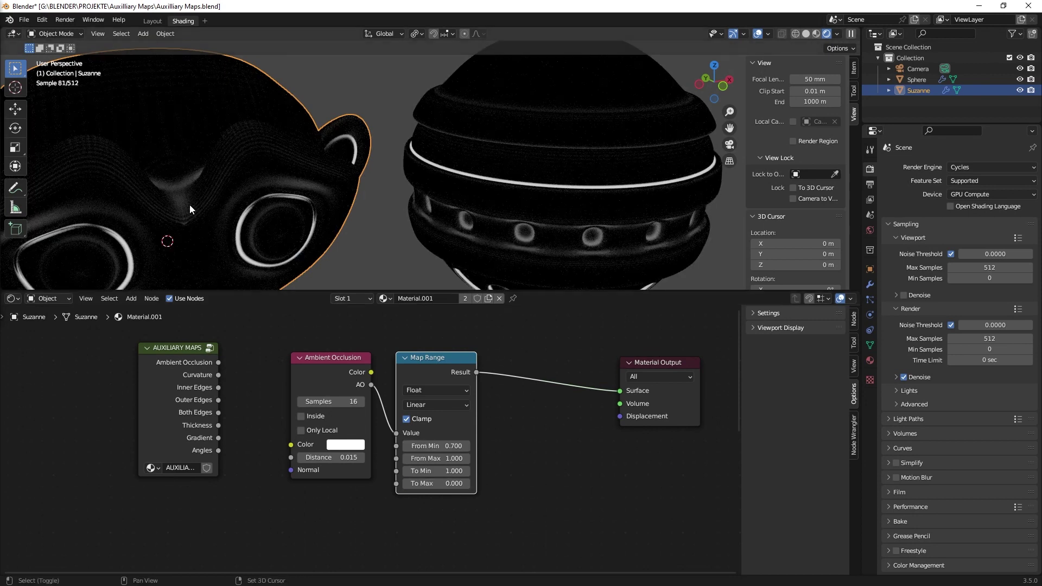
Lower Suzanne's Subdivision viewport level to 1 to compare the mask, and restore the level to 3
middle_click_drag(203, 216, 346, 190)
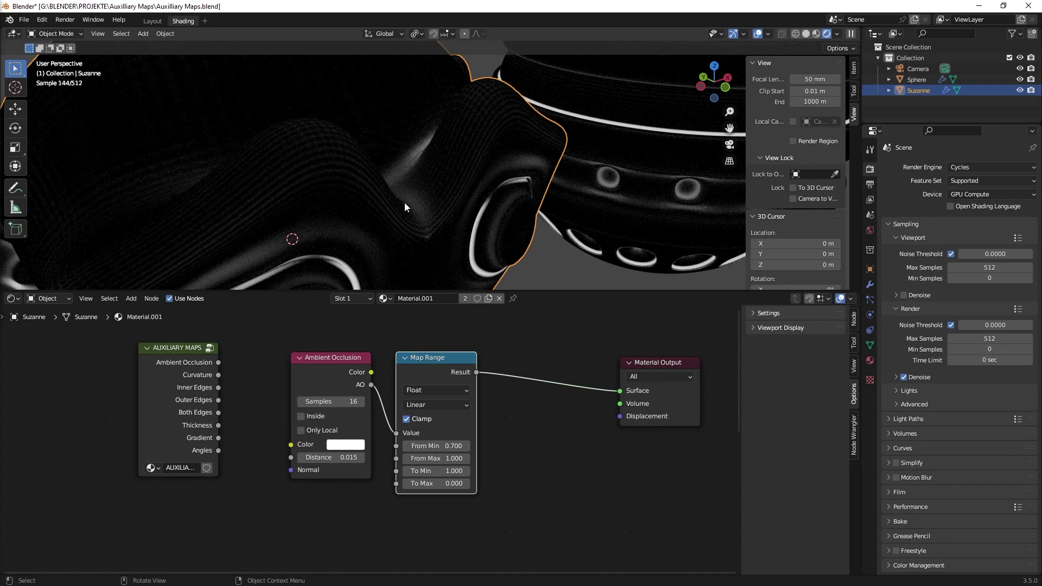
middle_click_drag(359, 246, 369, 212)
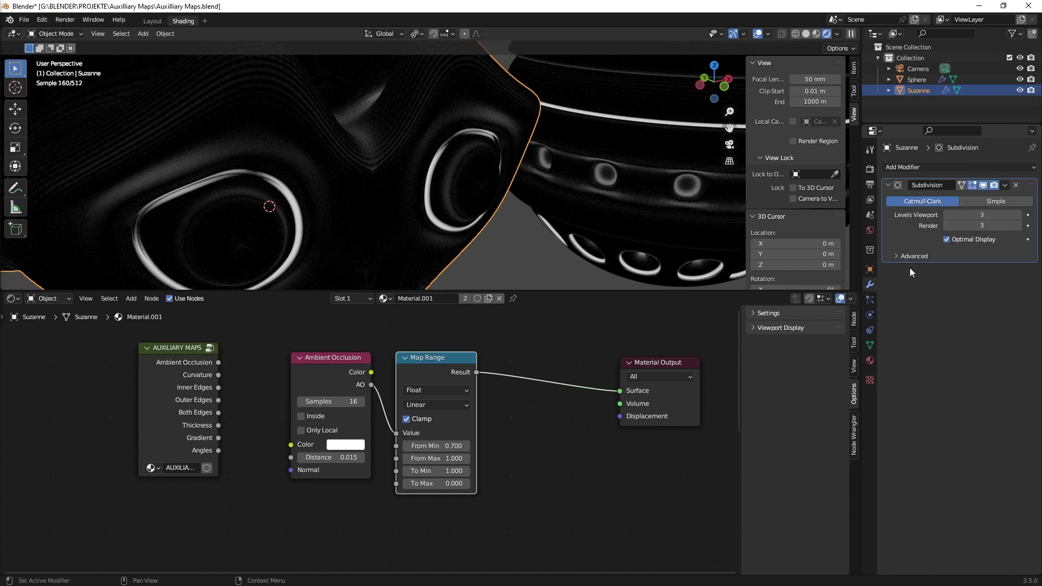
left_click(947, 216)
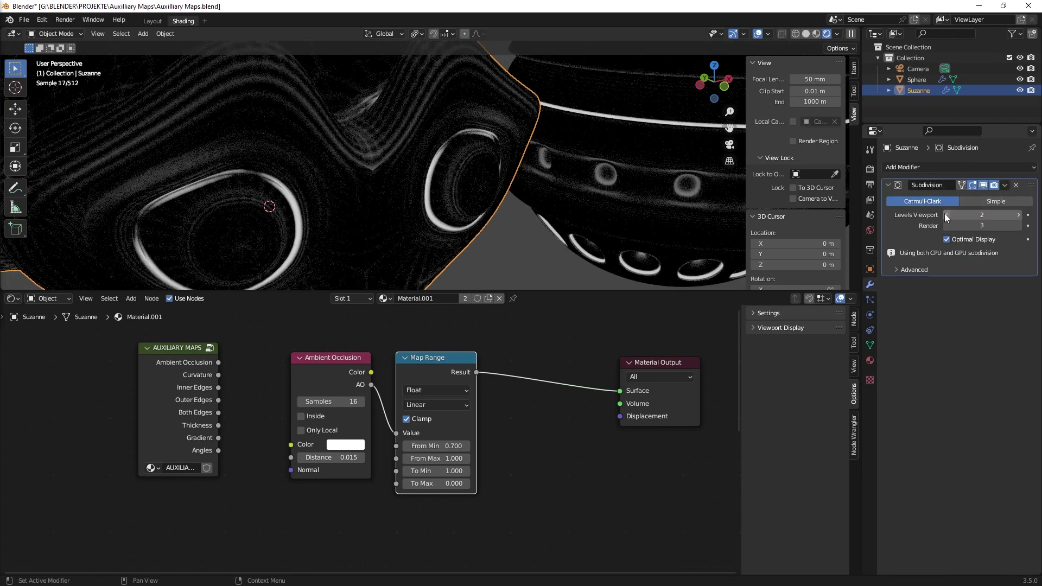
left_click(946, 215)
middle_click_drag(424, 196, 467, 171)
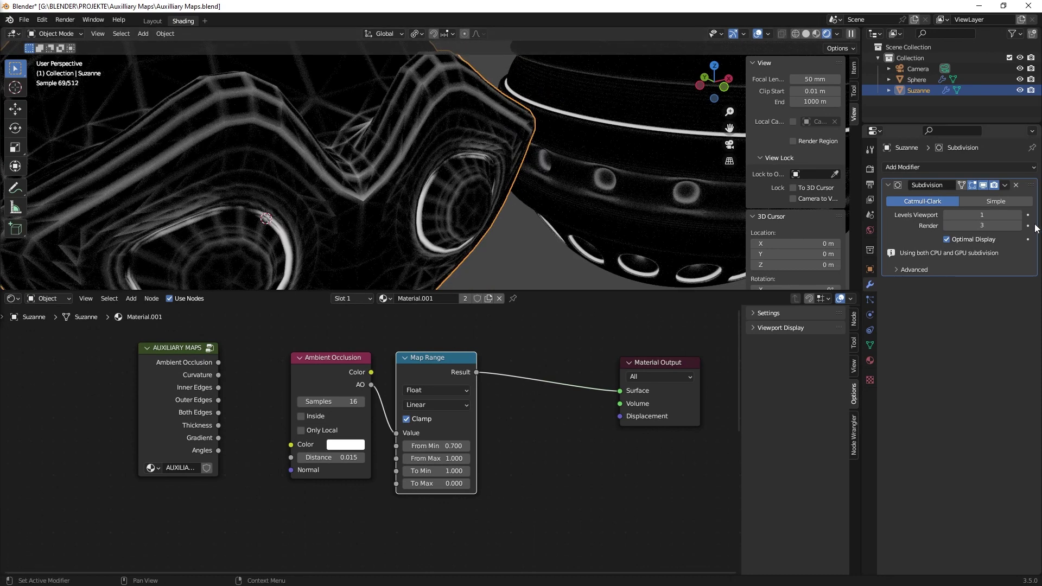
left_click(1019, 215)
left_click(1019, 215)
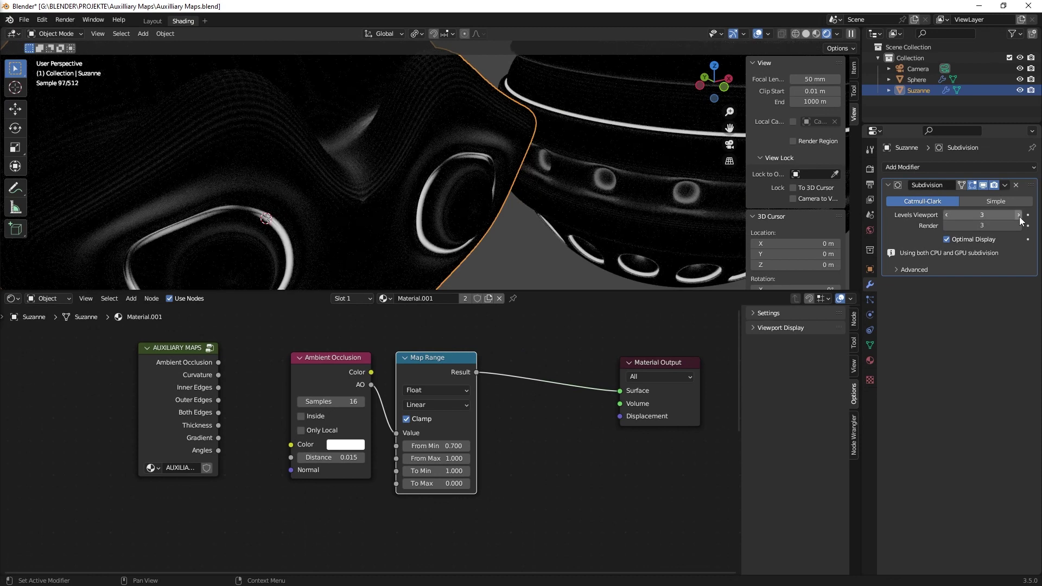
Set the Map Range's To Max to -0.03 to suppress the faint shading in the mask
middle_click_drag(380, 204, 358, 191)
scroll(358, 190, "down", 3)
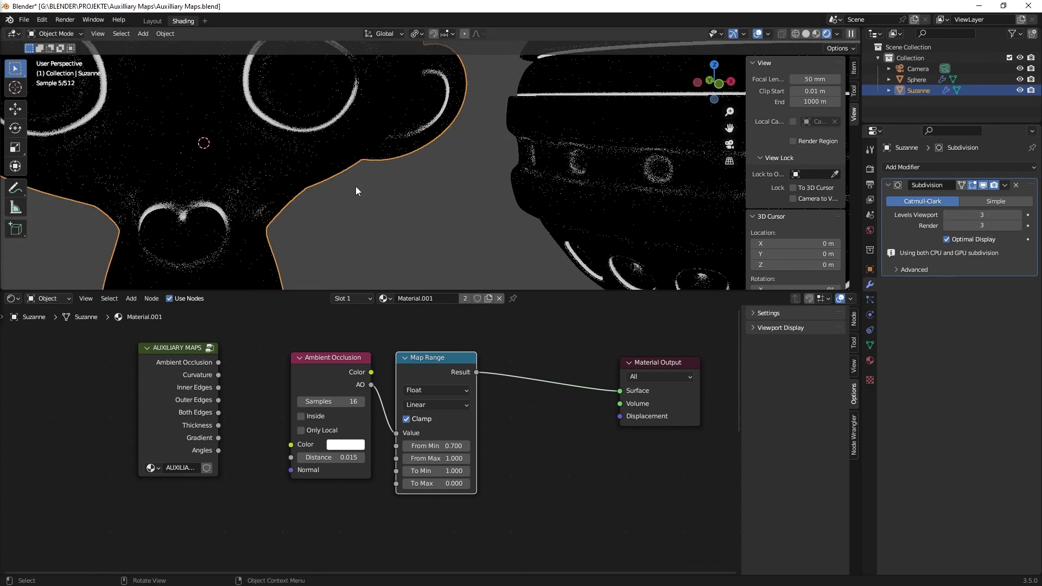
left_click(457, 483)
type("-0")
type(".")
type("03")
key("Return")
Compare the mask with the AUXILIARY MAPS group's Both Edges output on the Surface, and reconnect the Map Range's Result
middle_click_drag(453, 209, 491, 218)
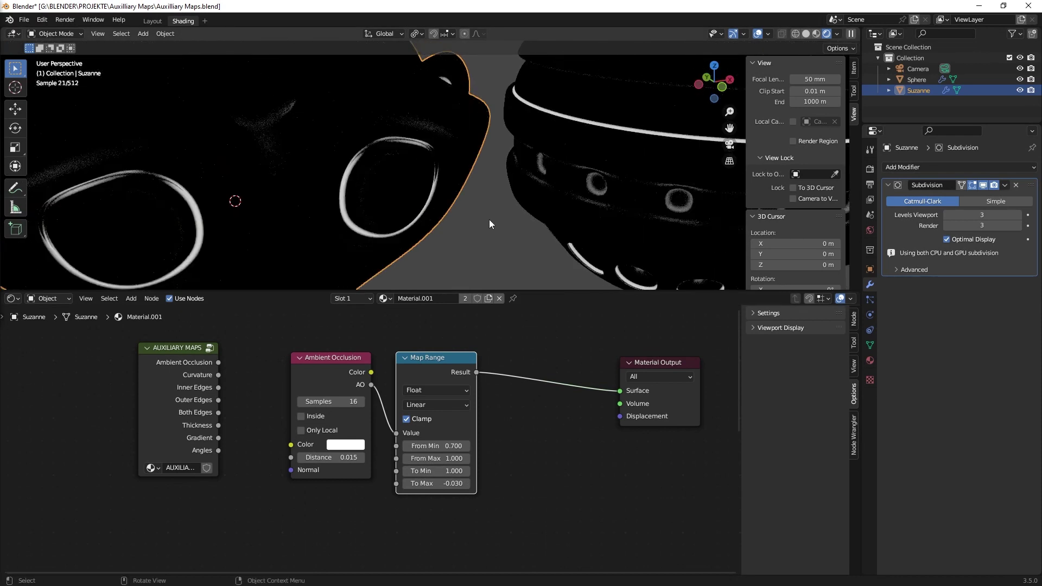
scroll(460, 205, "down", 4)
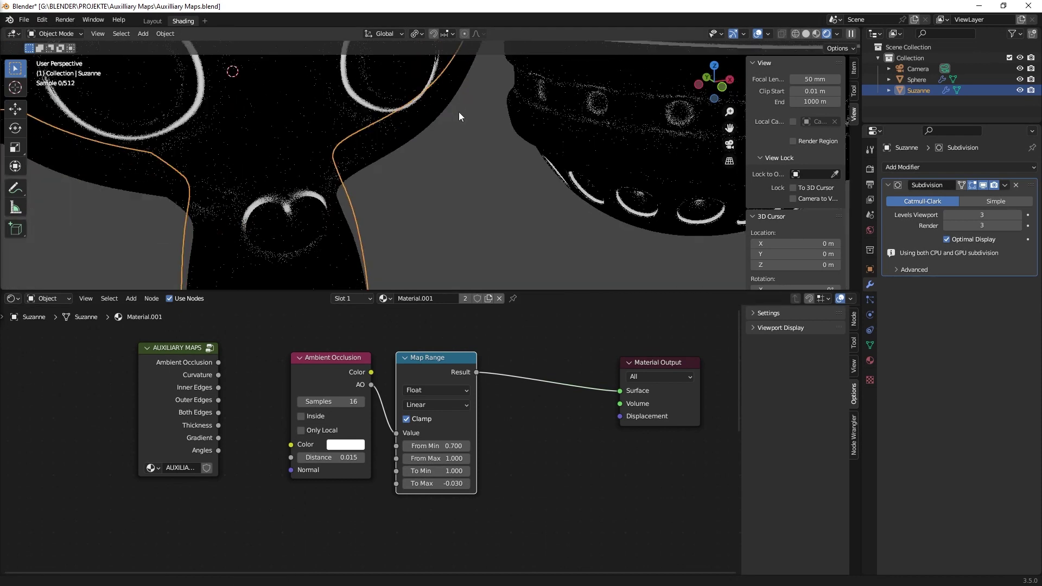
middle_click_drag(475, 146, 503, 188, "shift")
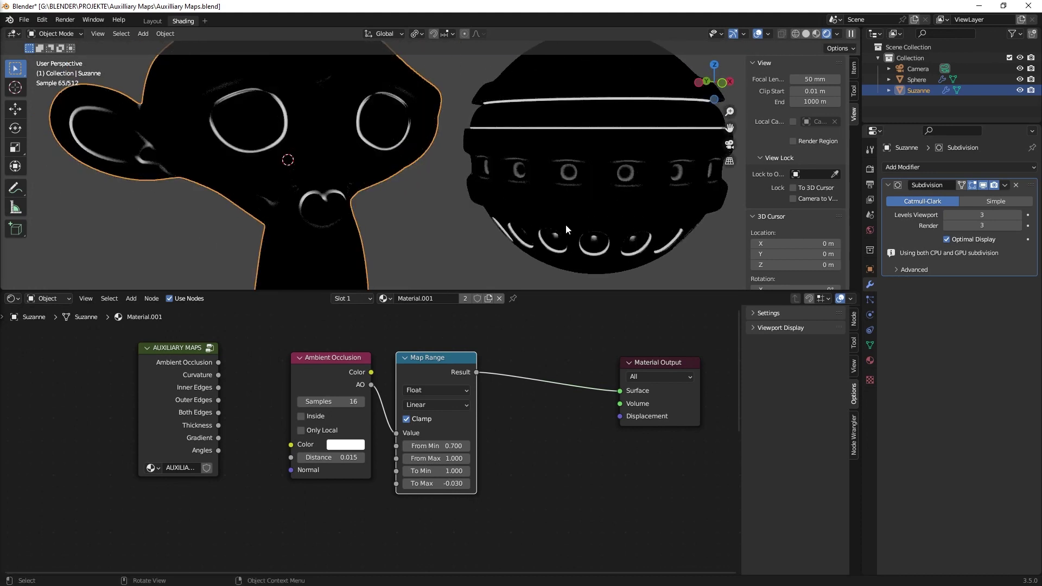
middle_click_drag(592, 230, 537, 181, "shift")
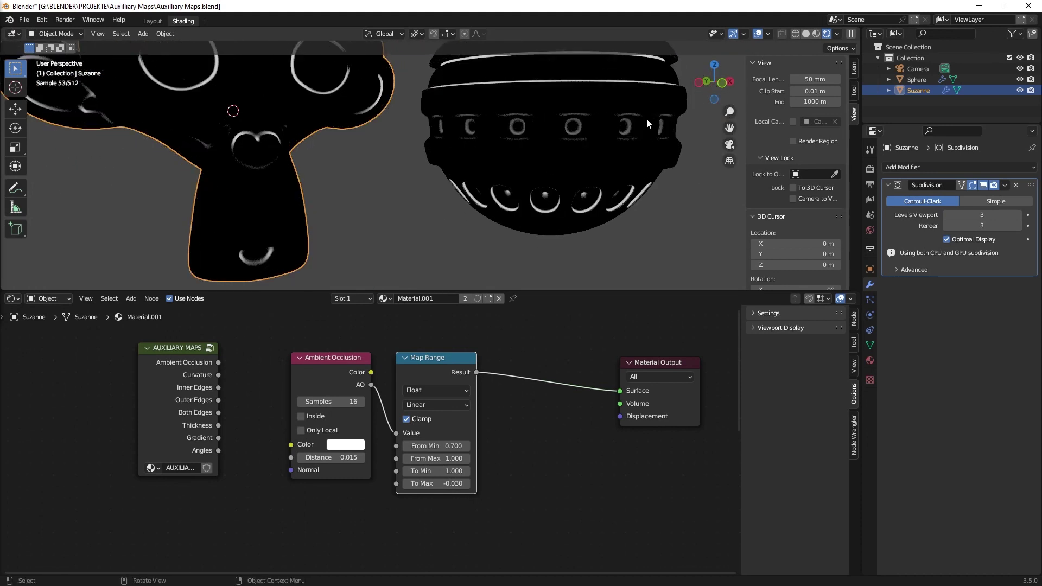
middle_click_drag(647, 121, 562, 174, "shift")
middle_click_drag(383, 175, 514, 171, "shift")
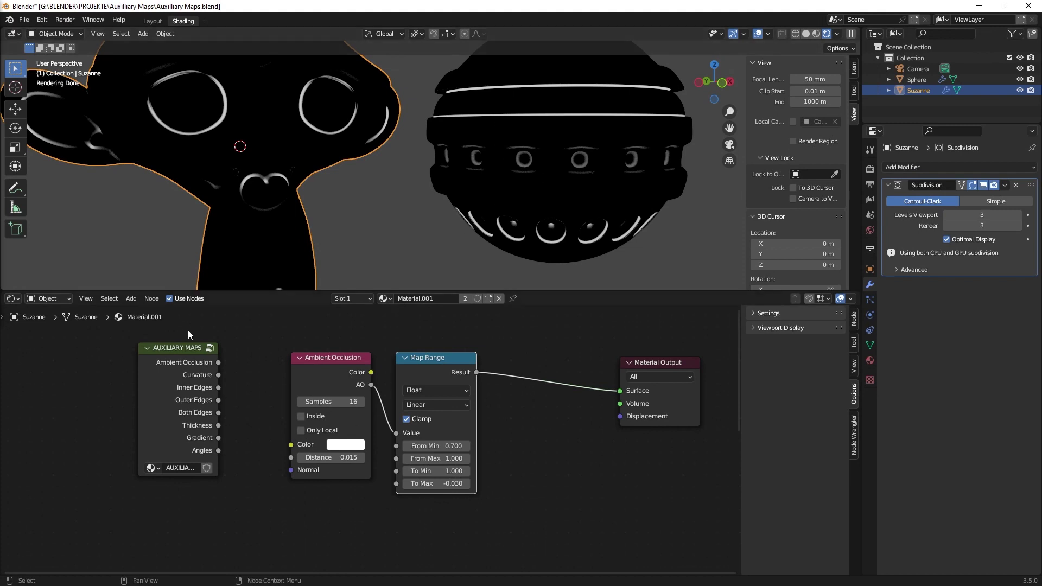
left_click(190, 348)
left_click(193, 347, "ctrl+shift")
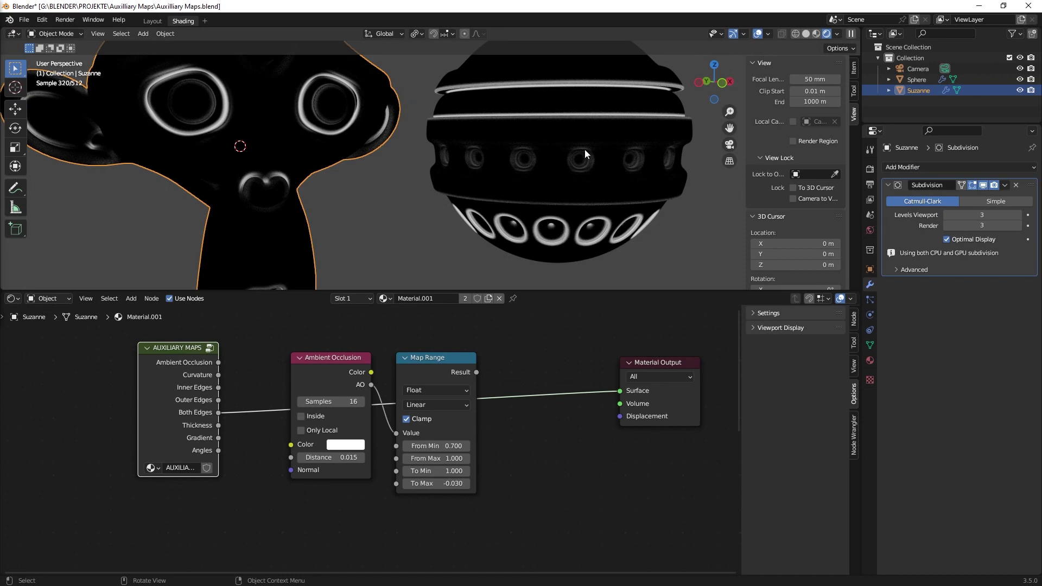
left_click(460, 357, "ctrl+shift")
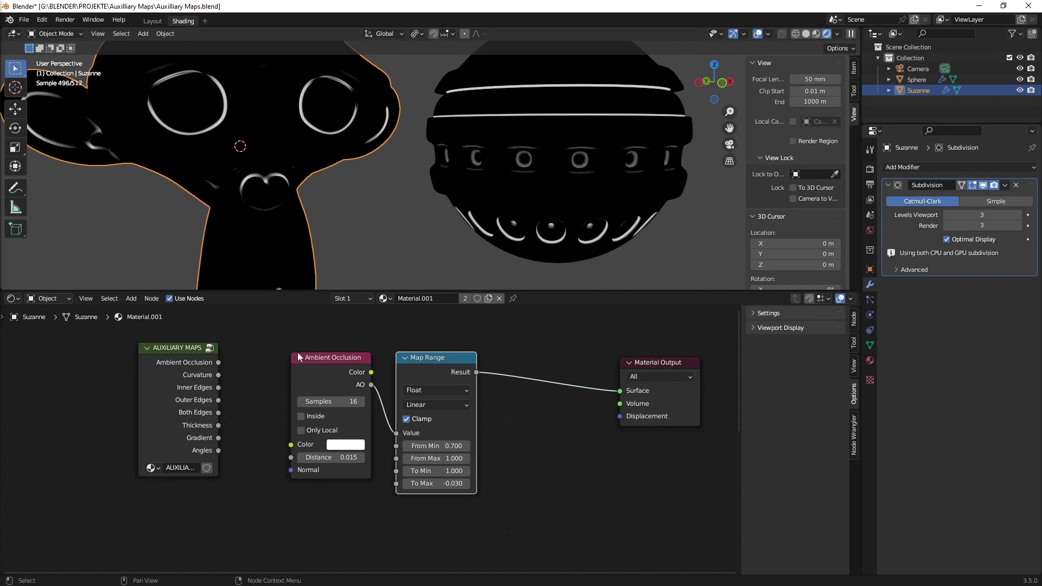
Move the Ambient Occlusion and Map Range nodes closer to the AUXILIARY MAPS group and closer together
left_click_drag(340, 360, 323, 360)
left_click_drag(435, 360, 405, 359)
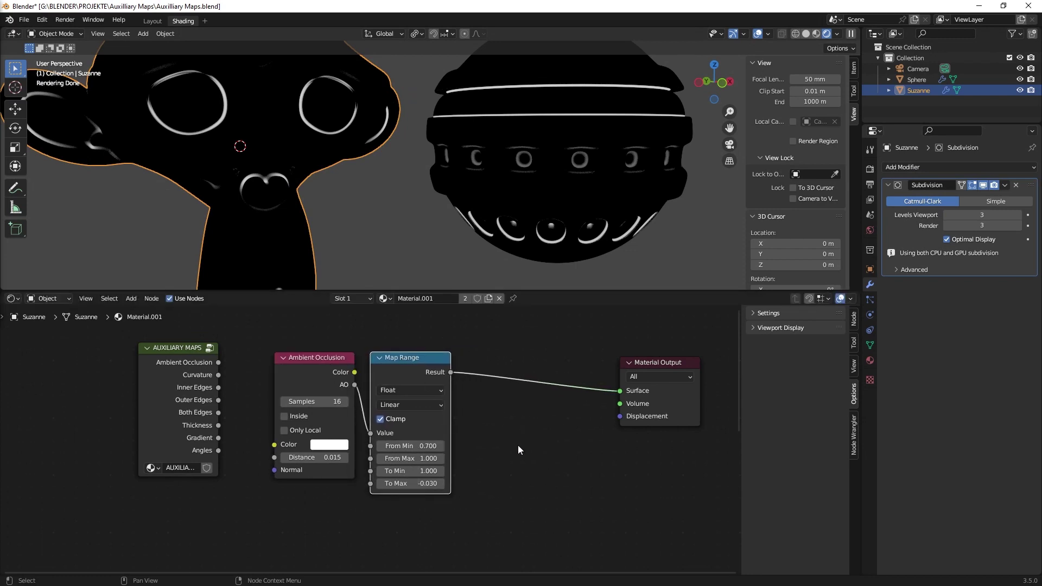